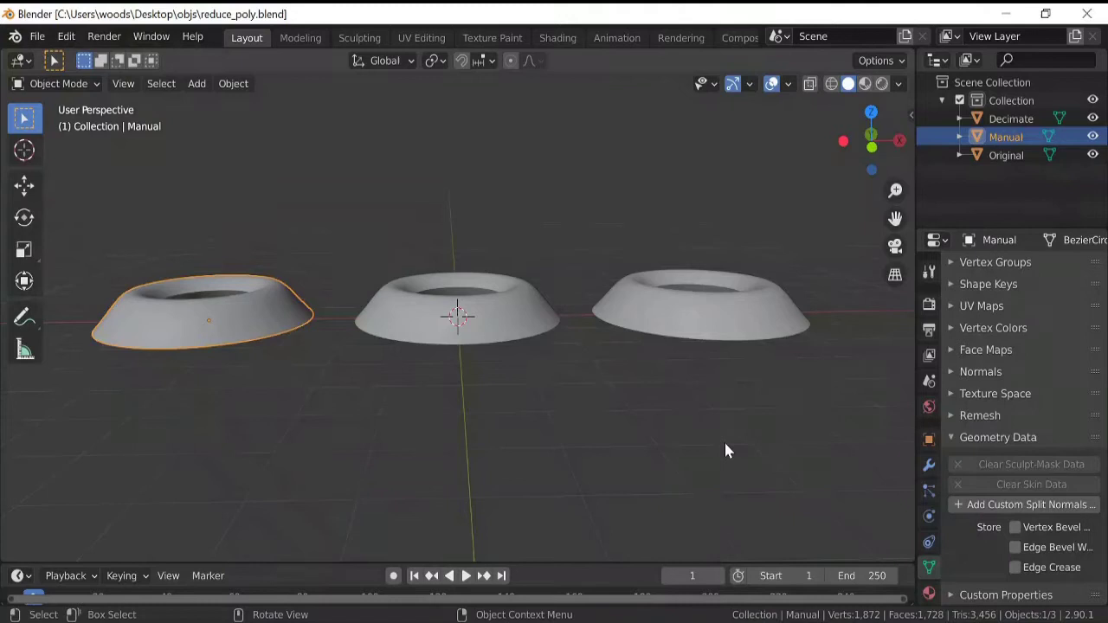
- Select the Original, Decimate and Manual rings in turn, then show the Decimate ring's modifier properties
left_click(416, 329)
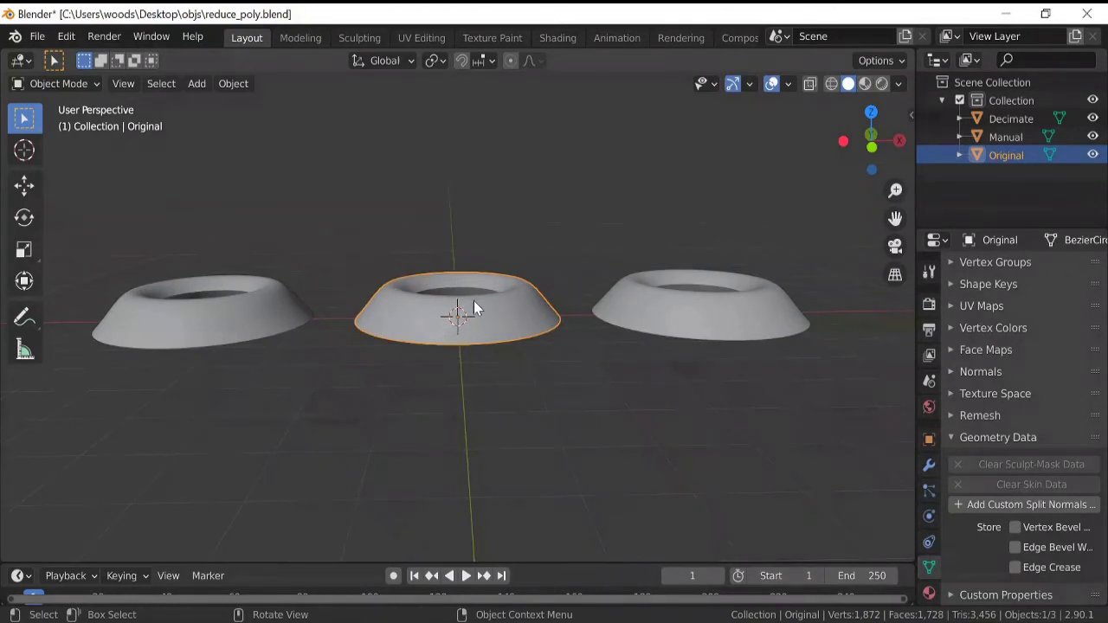
left_click(640, 318)
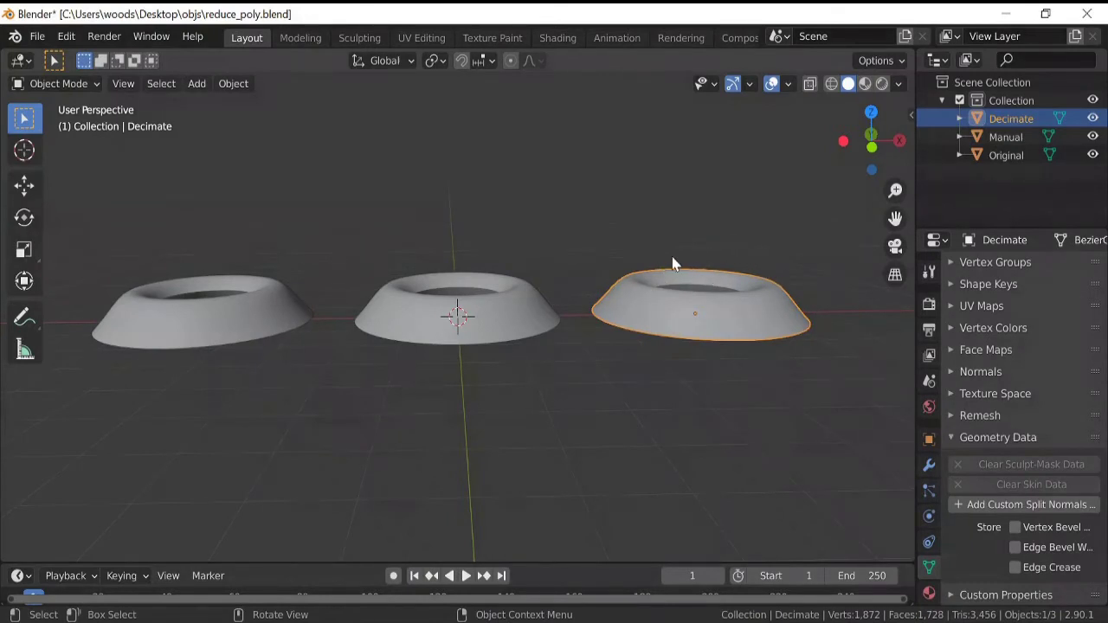
left_click(229, 292)
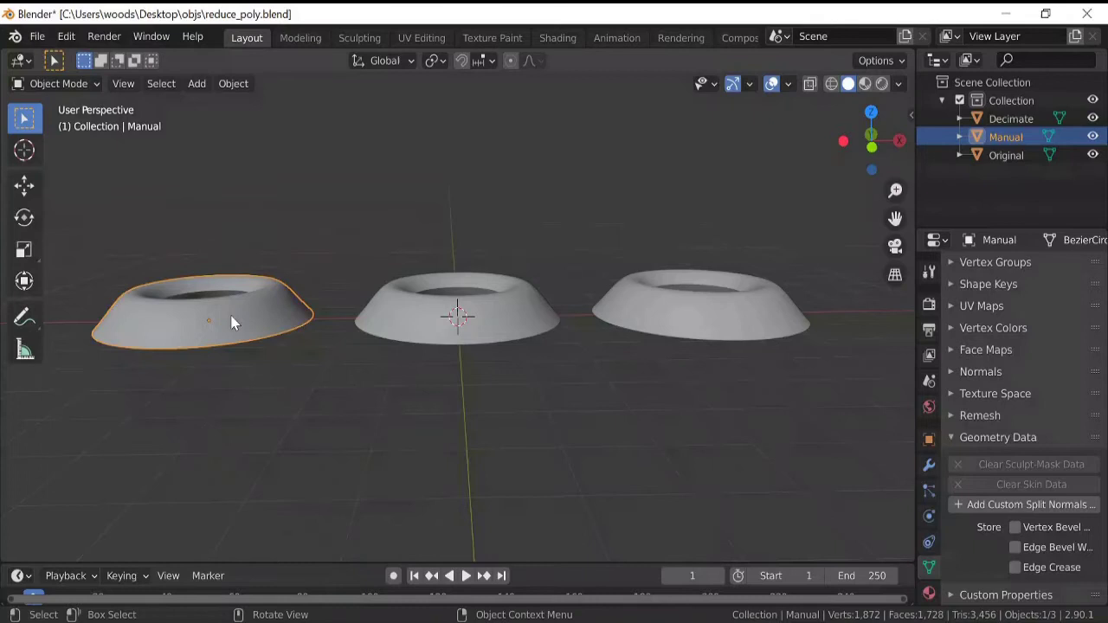
left_click(667, 316)
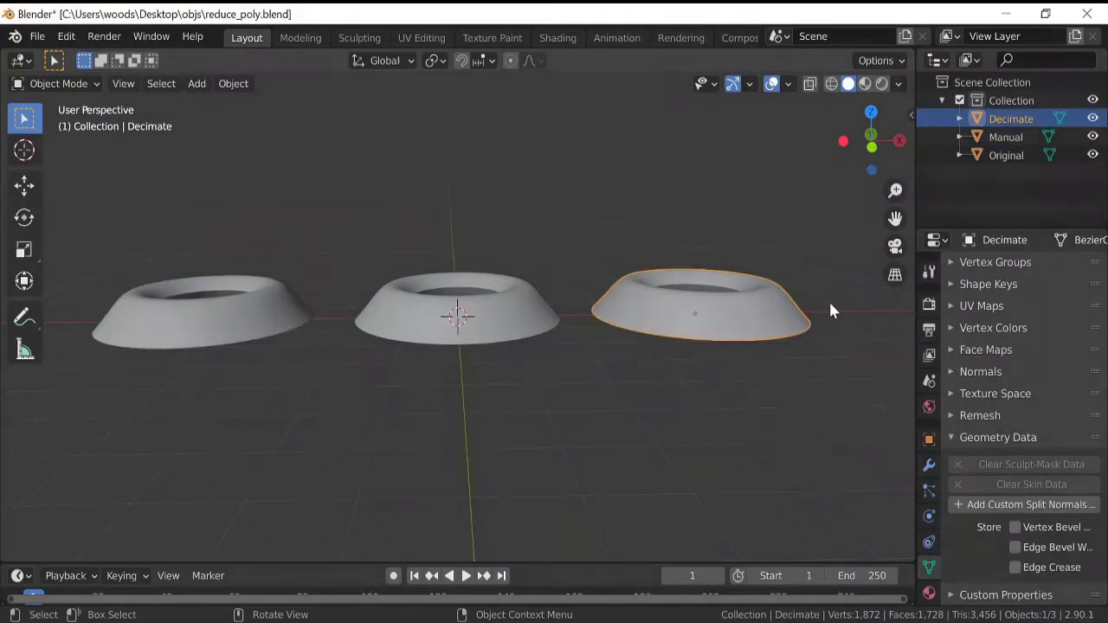
left_click(929, 465)
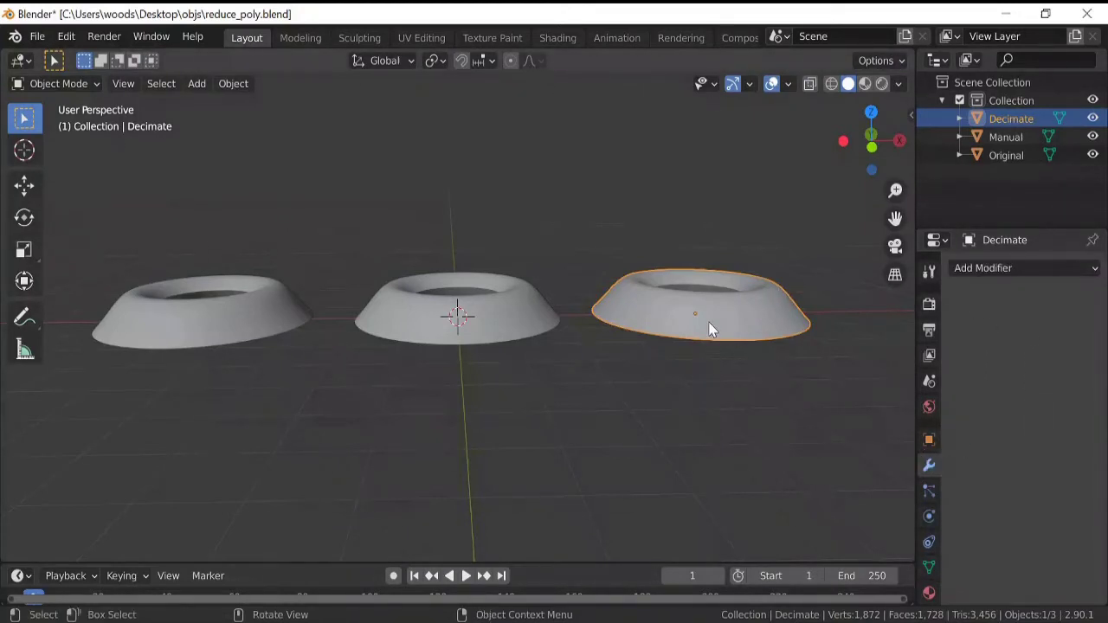
- Add a Collapse Decimate modifier to the Decimate ring and set its ratio near 0.48 (339 faces)
left_click(980, 269)
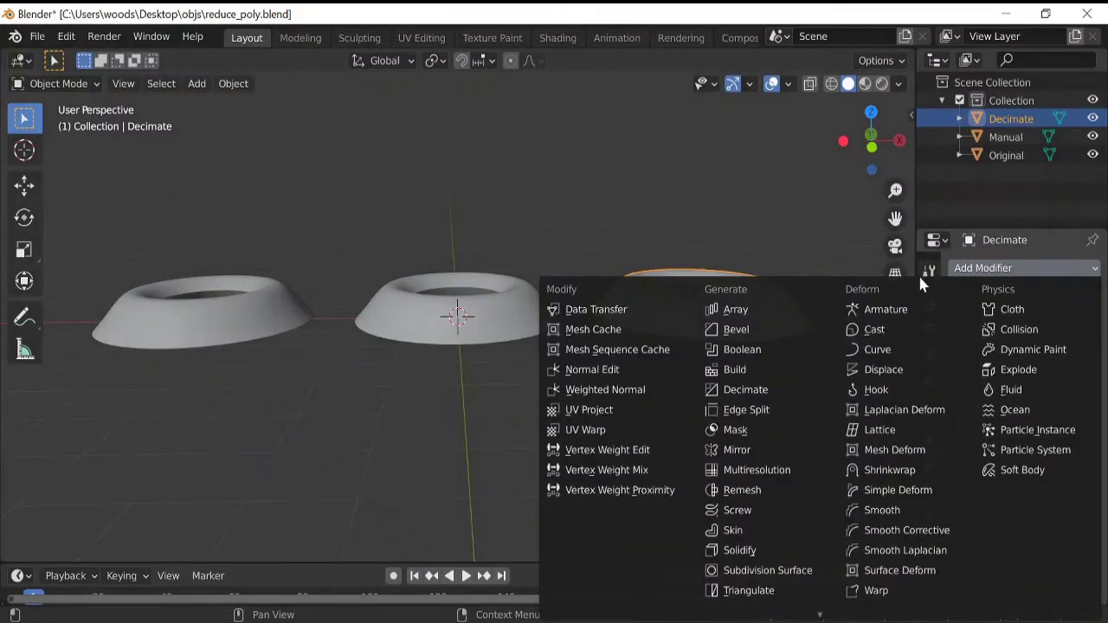
left_click(742, 392)
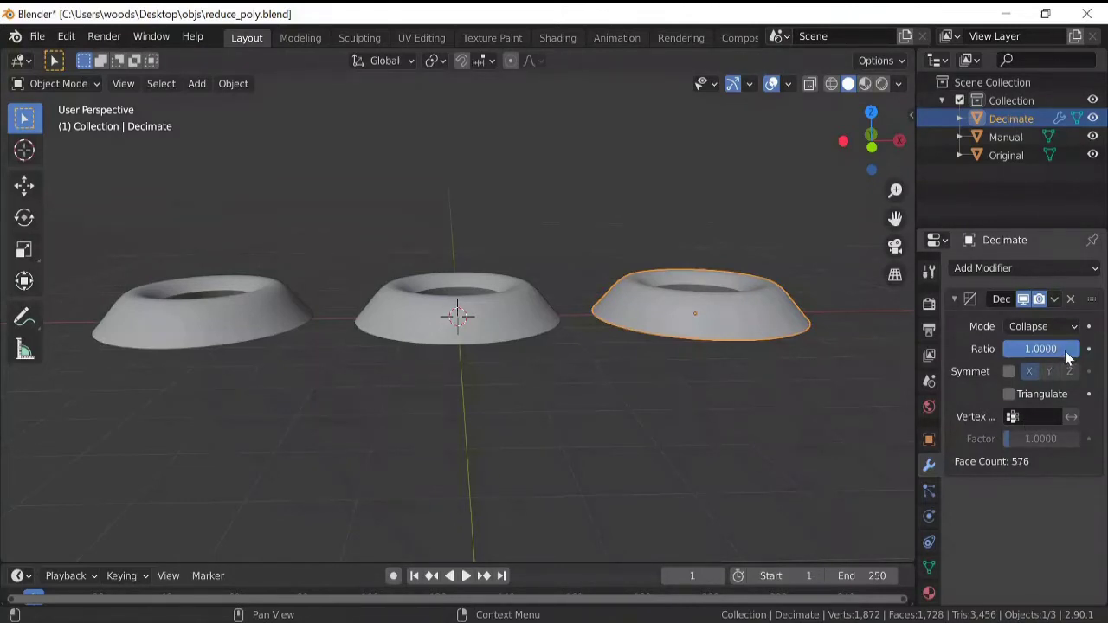
left_click_drag(1076, 353, 1009, 349)
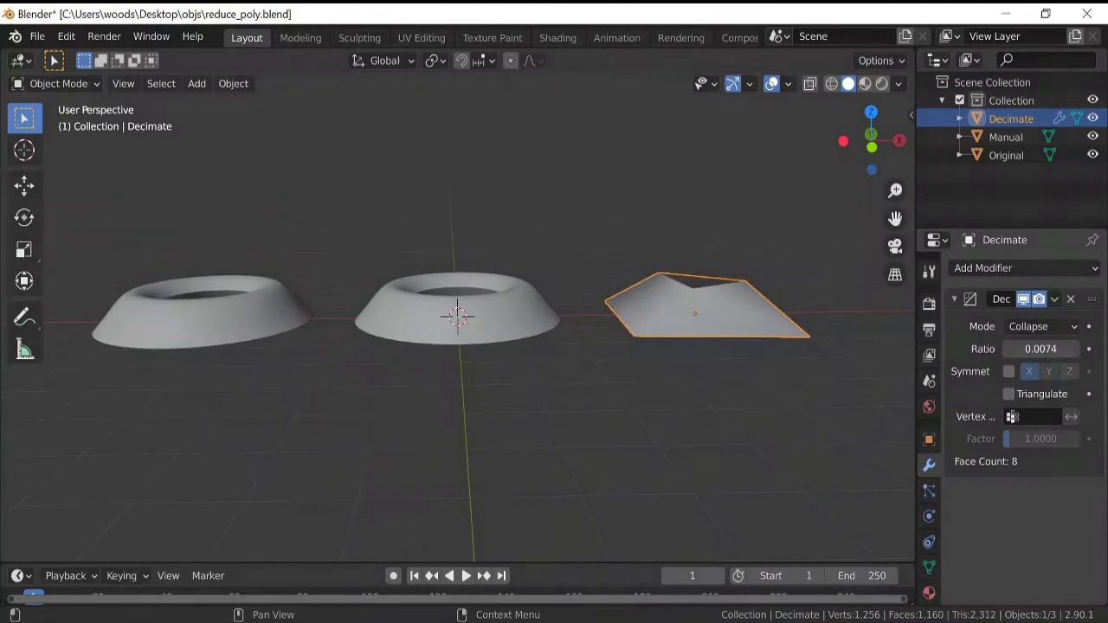
left_click_drag(1009, 349, 1012, 349)
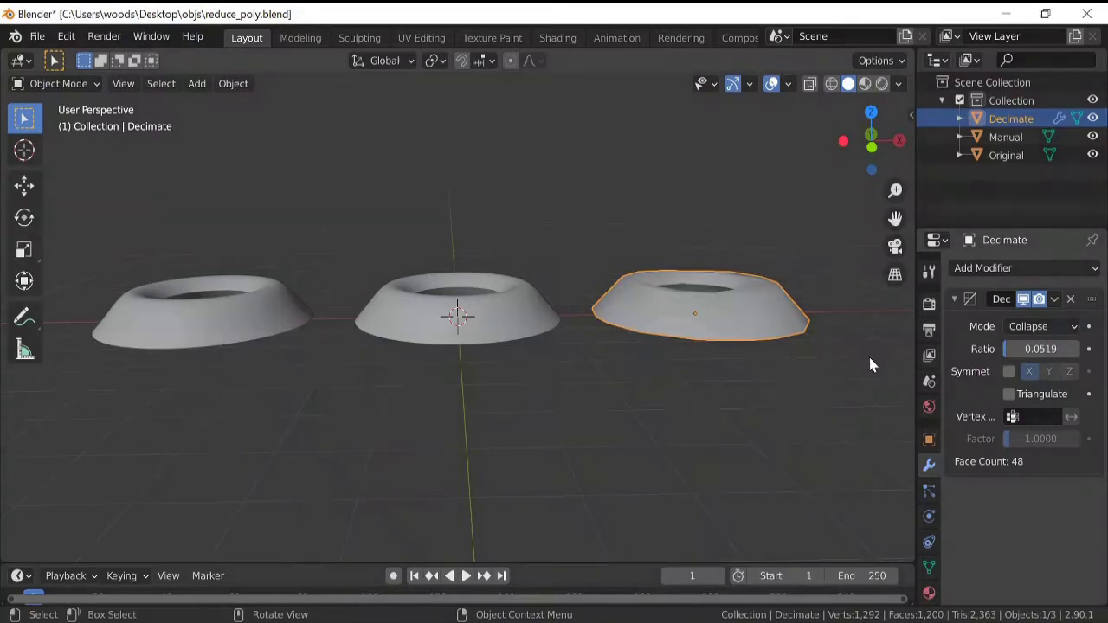
middle_click_drag(871, 365, 589, 347)
scroll(728, 355, "up", 5)
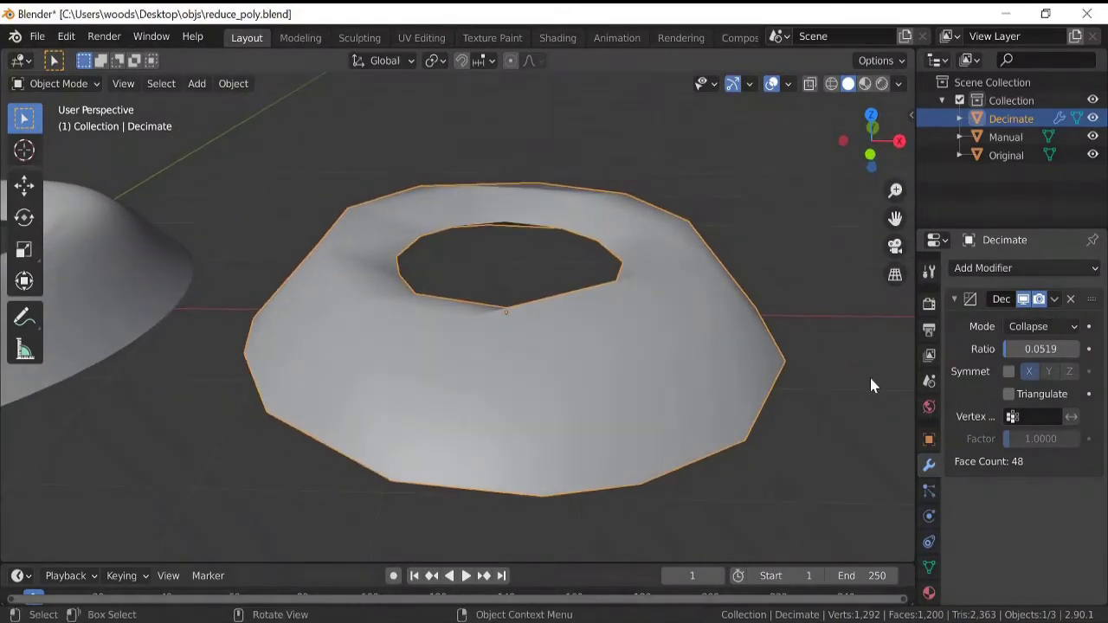
mouse_move(1041, 348)
left_mouse_down()
mouse_move(1107, 349)
mouse_move(1043, 355)
left_mouse_up()
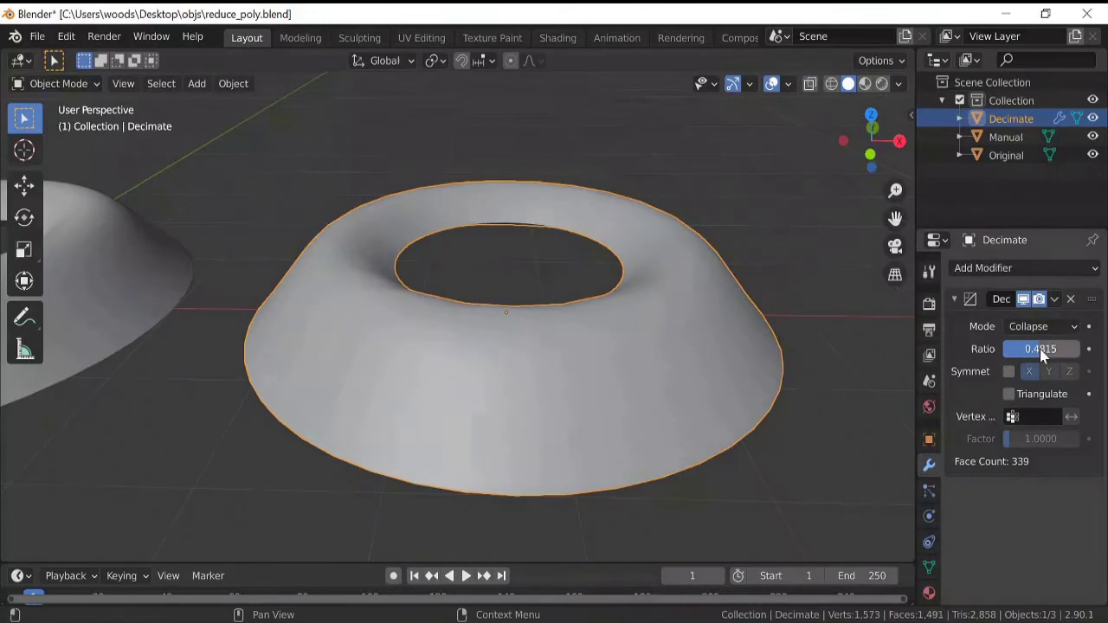
- Enter 0.5 as the Decimate modifier's Ratio, leaving the ring at 349 faces
left_click(1041, 352)
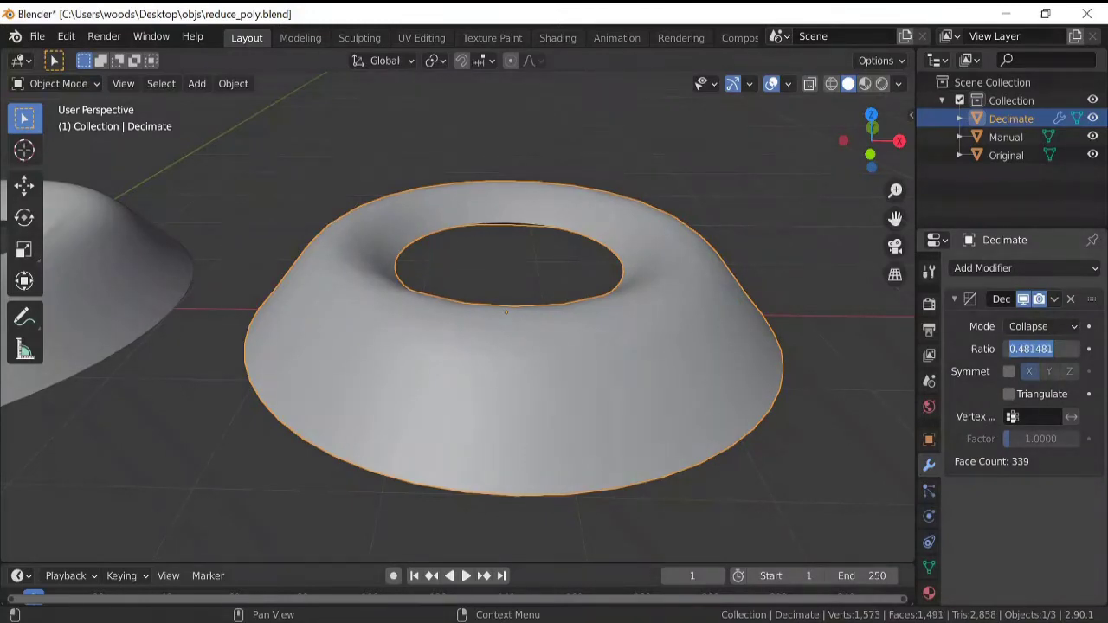
type(".5")
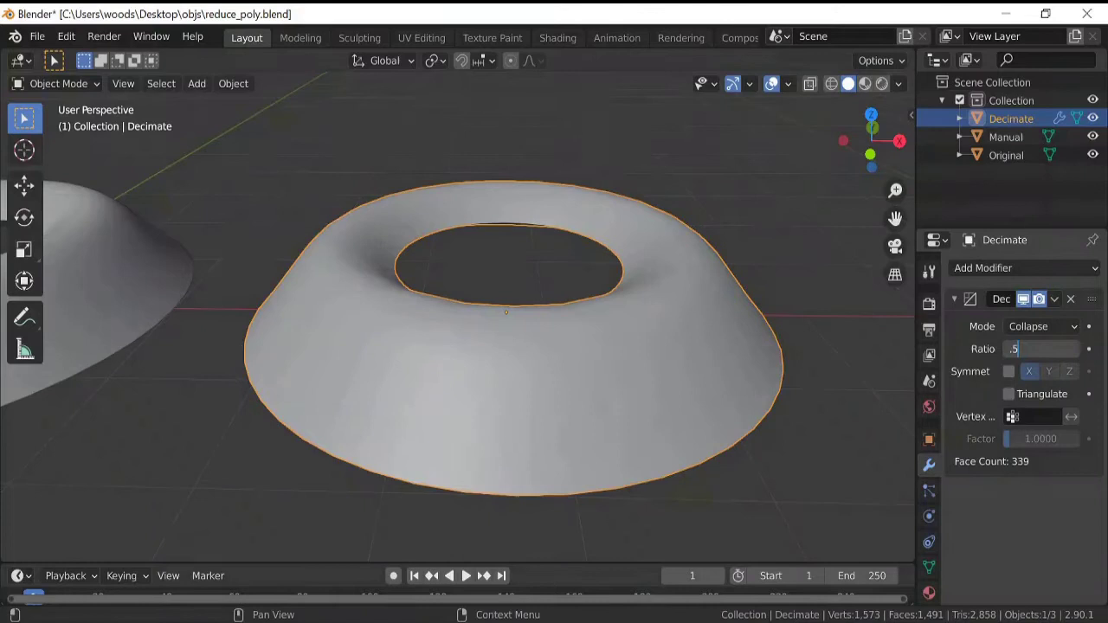
key("Return")
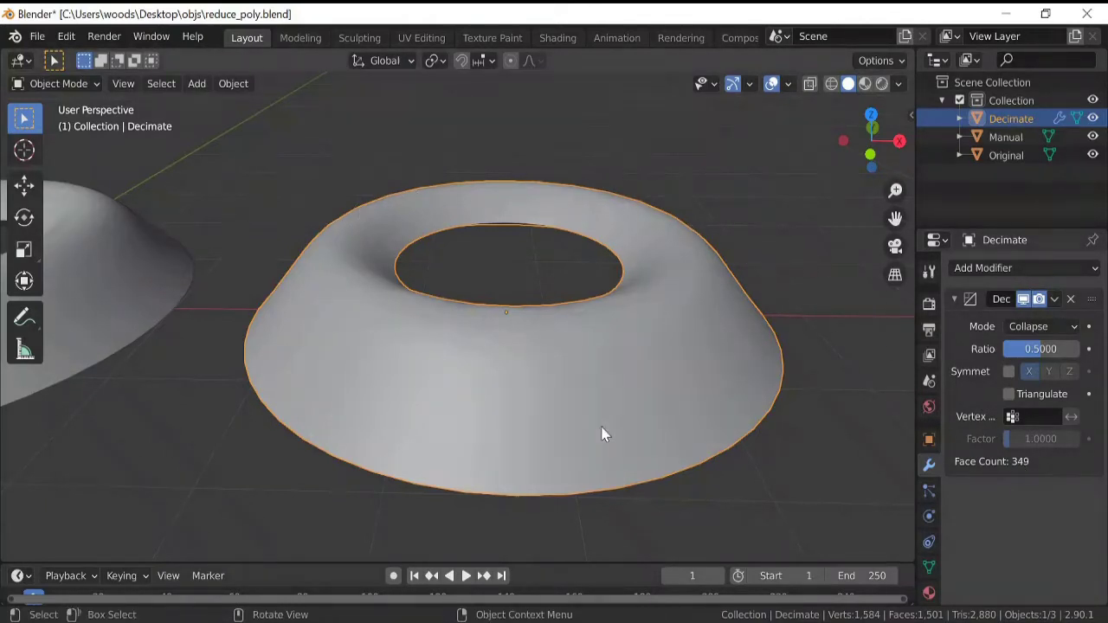
middle_click_drag(712, 318, 774, 329)
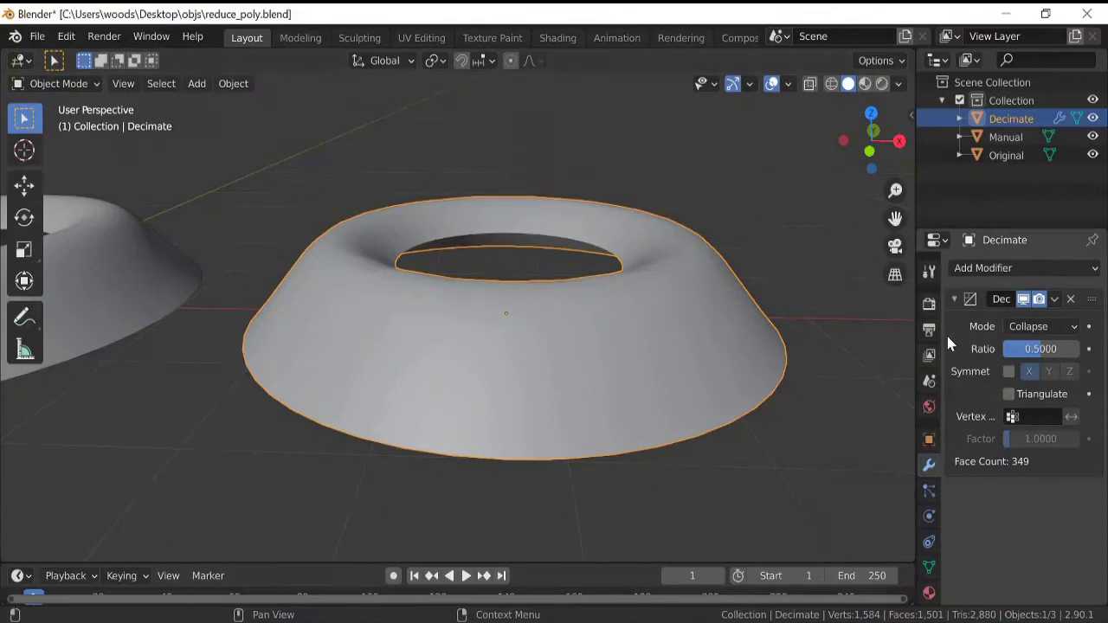
- Apply the Decimate modifier to bake the reduced geometry into the ring's mesh
left_click(1055, 299)
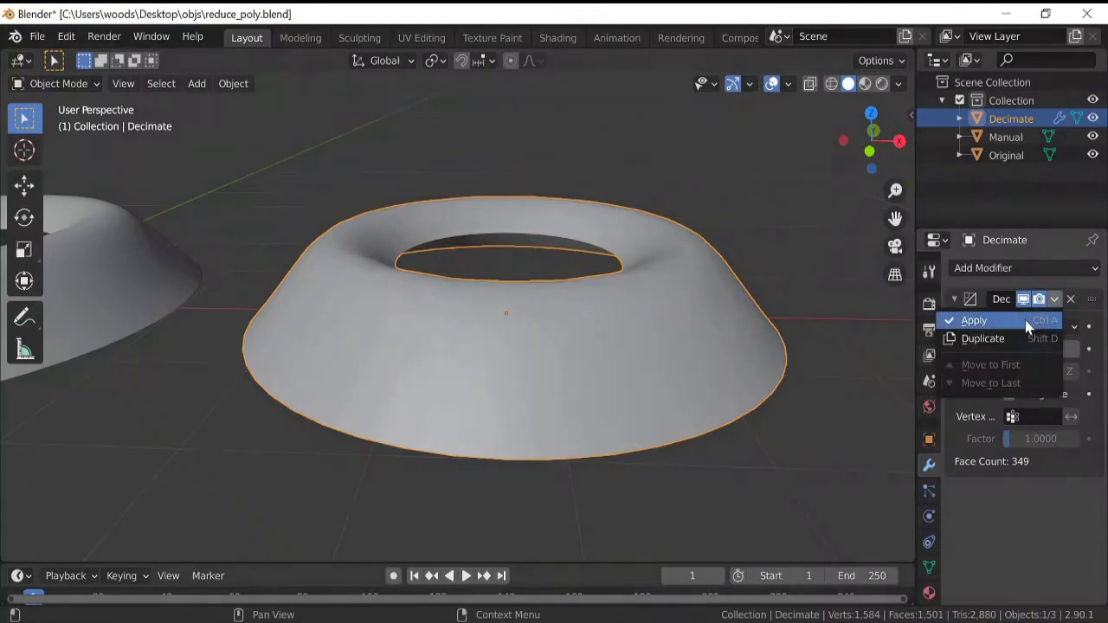
left_click(1027, 322)
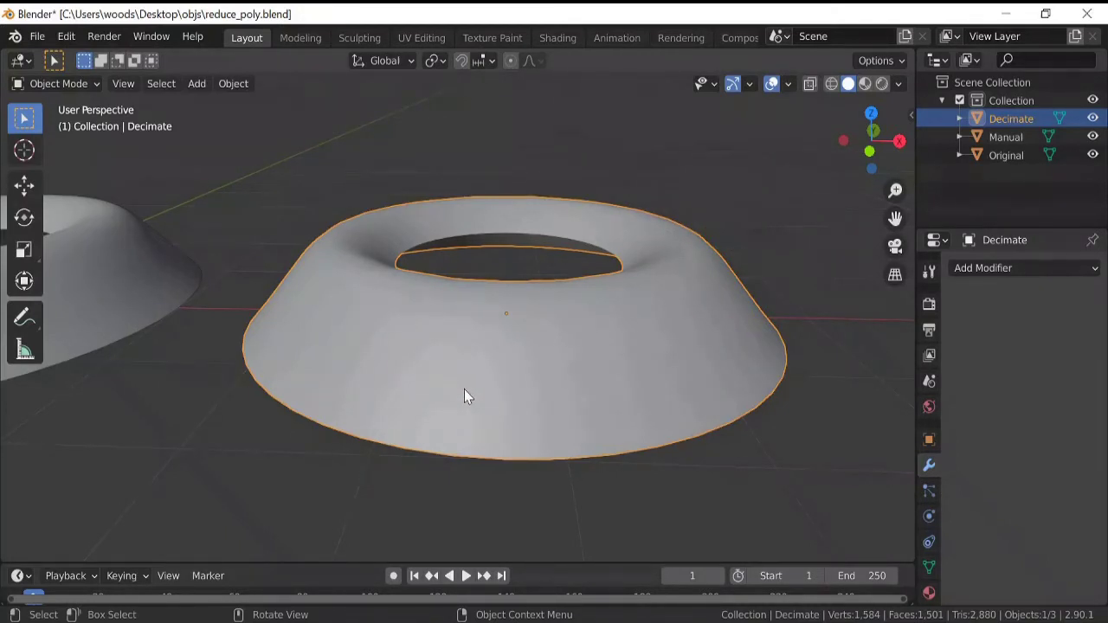
- Apply Shade Smooth to the decimated ring through its context menu
right_click(409, 349)
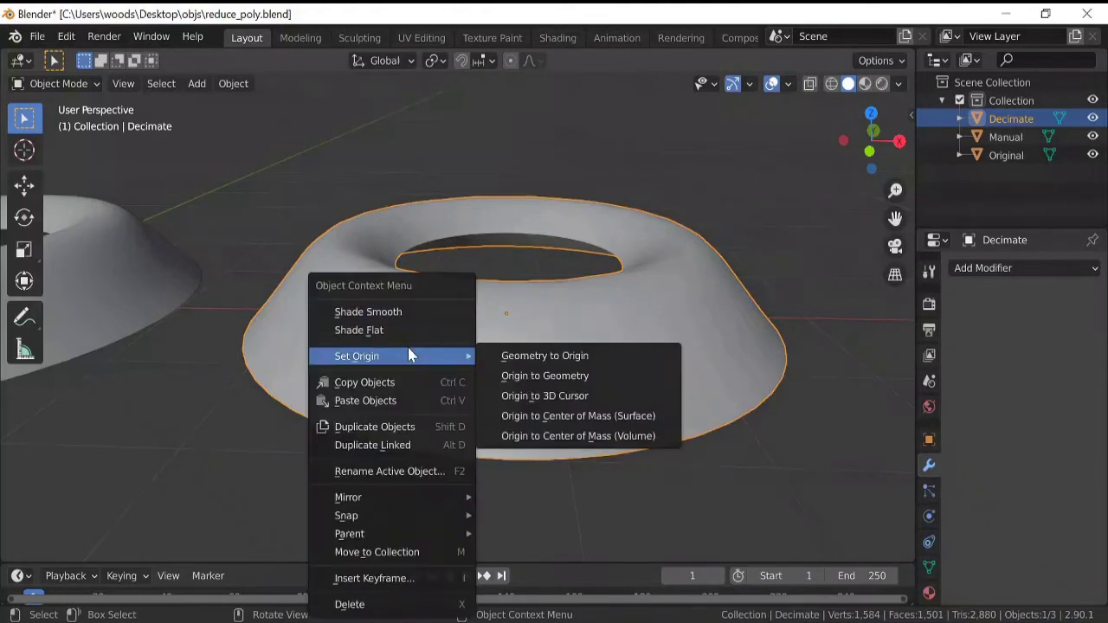
left_click(408, 313)
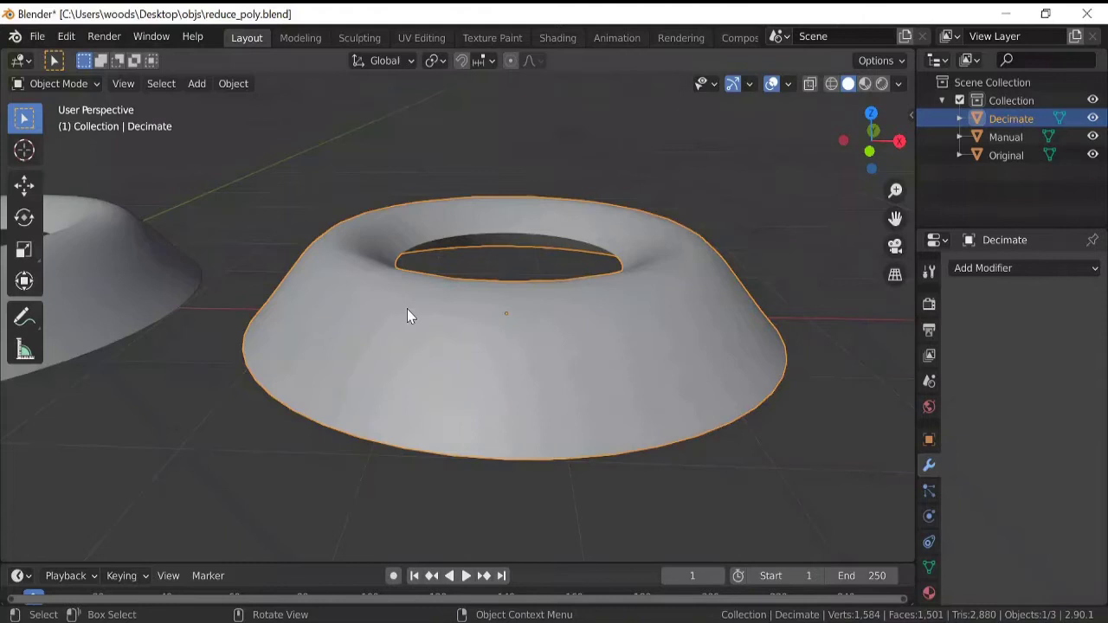
middle_click_drag(400, 317, 399, 354)
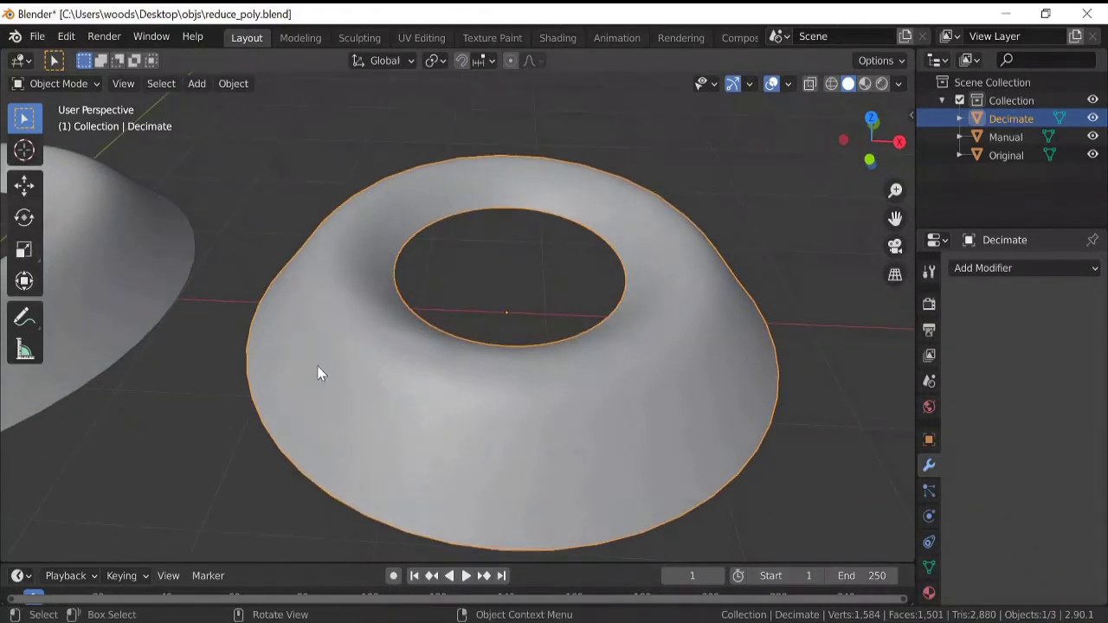
middle_click_drag(317, 365, 572, 334, "shift")
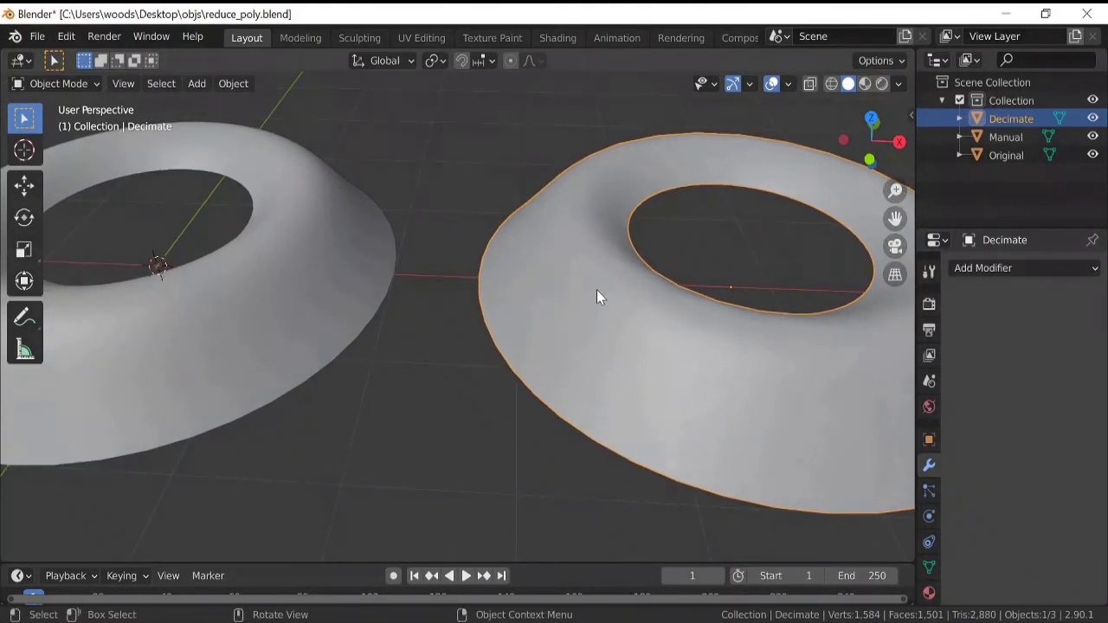
middle_click_drag(589, 320, 385, 298, "shift")
- Enter Edit Mode on the Decimate ring and view its irregular triangulated wireframe from above
key("Tab")
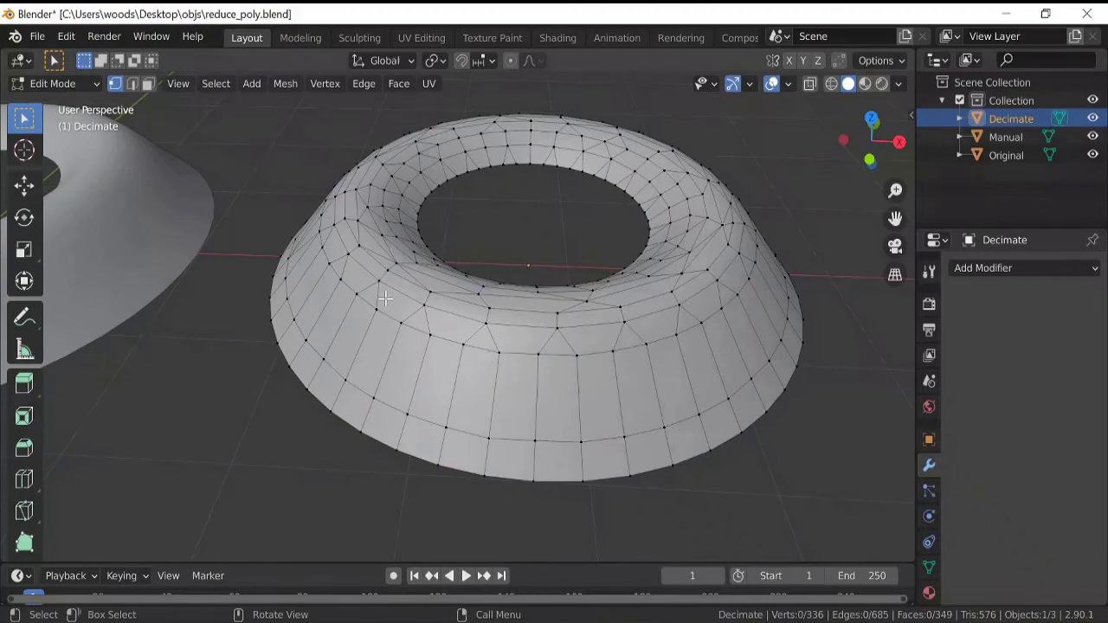
middle_click_drag(451, 346, 261, 383)
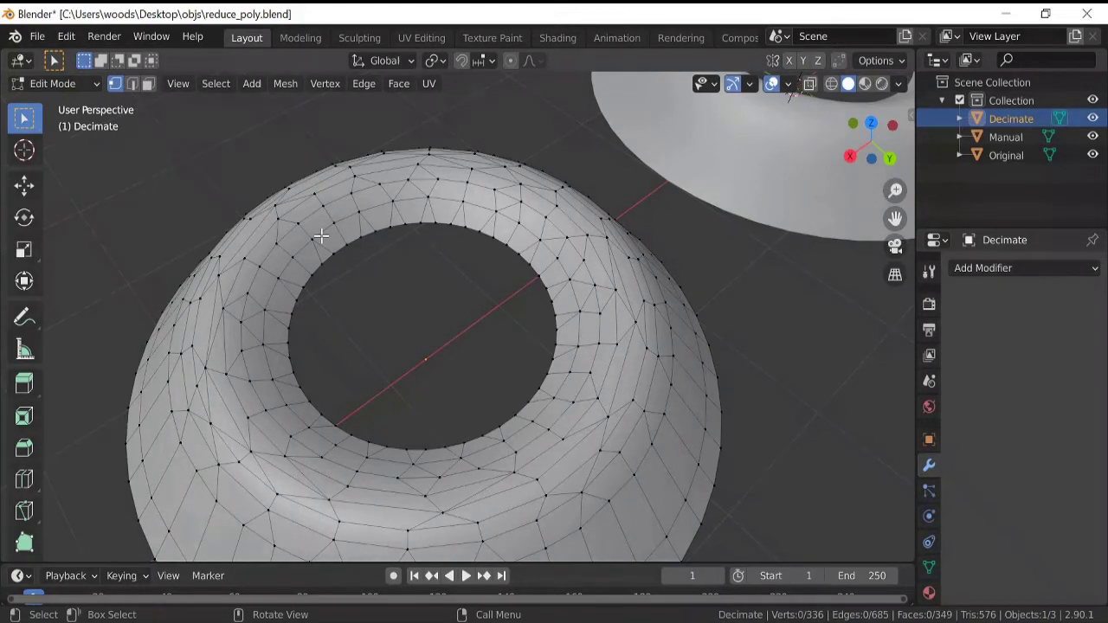
left_click(321, 250)
middle_click_drag(304, 264, 601, 265)
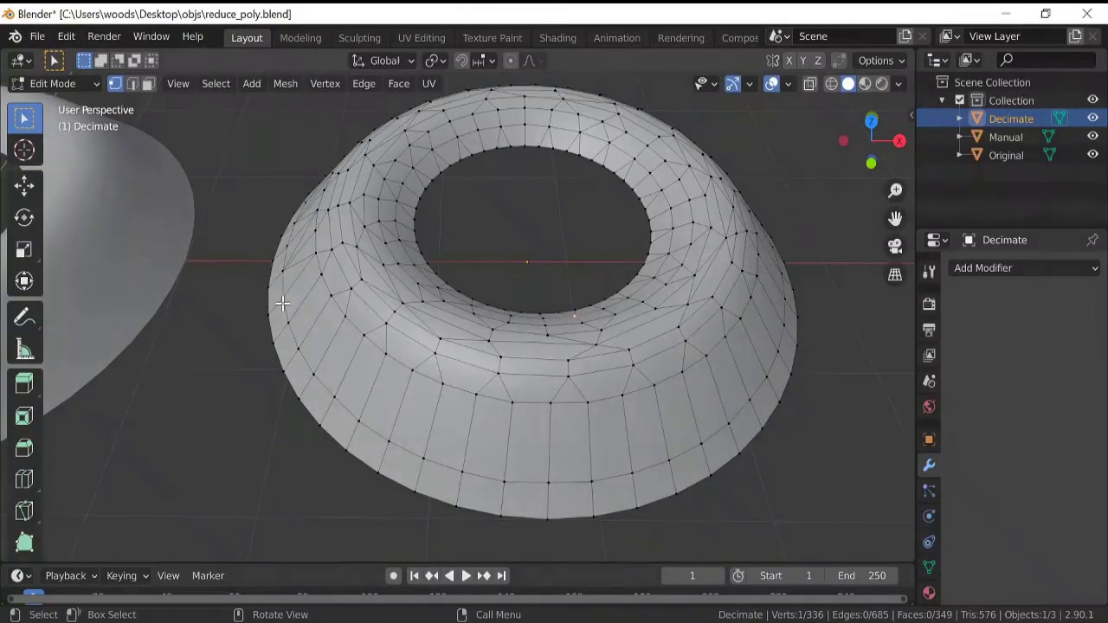
- Leave Edit Mode, select and frame the Manual ring, and enter Edit Mode on it
key("Tab")
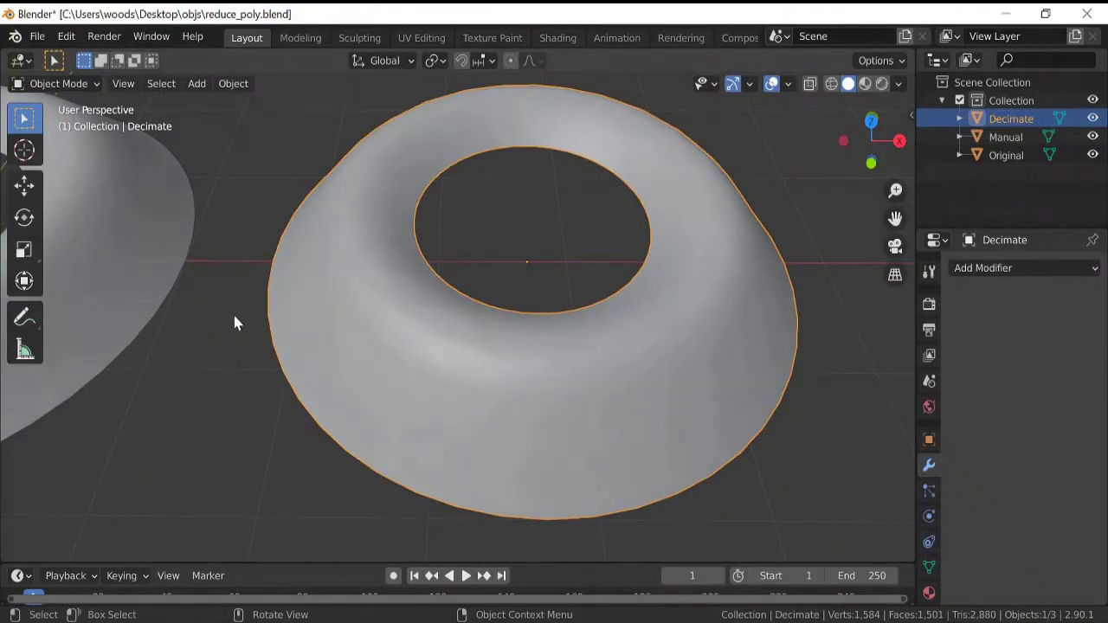
middle_click_drag(264, 307, 656, 304, "shift")
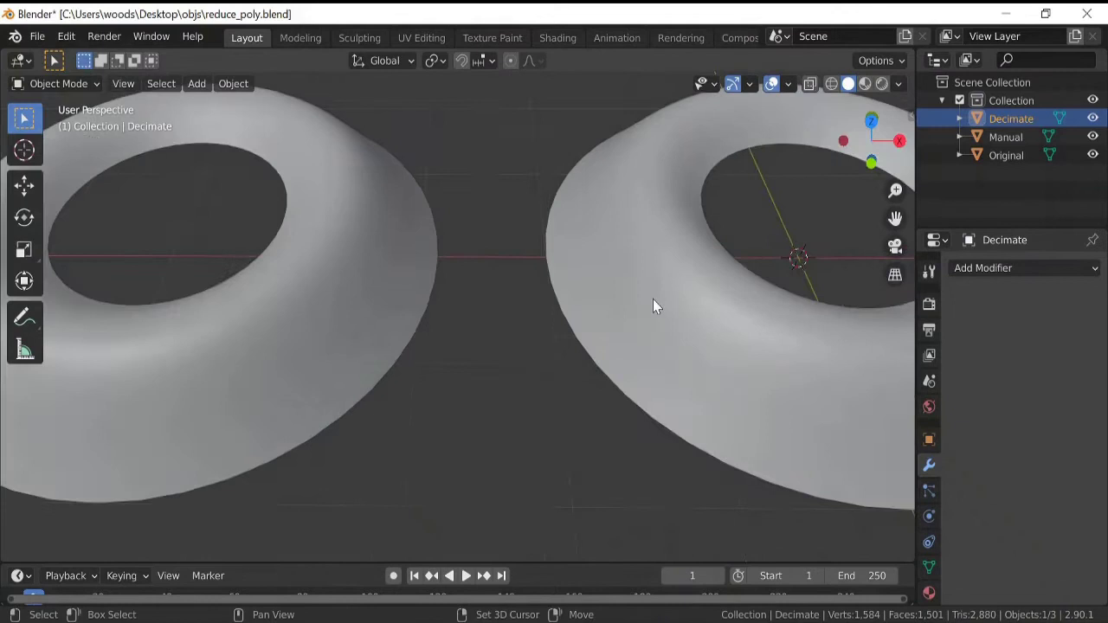
left_click(394, 380)
key("KP_Decimal")
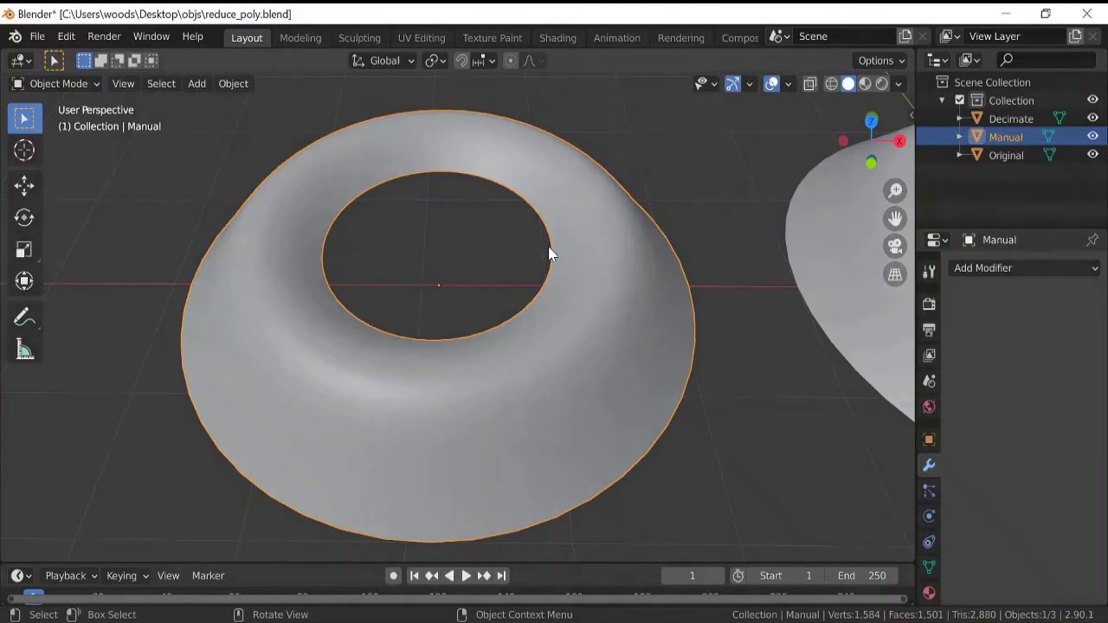
key("Tab")
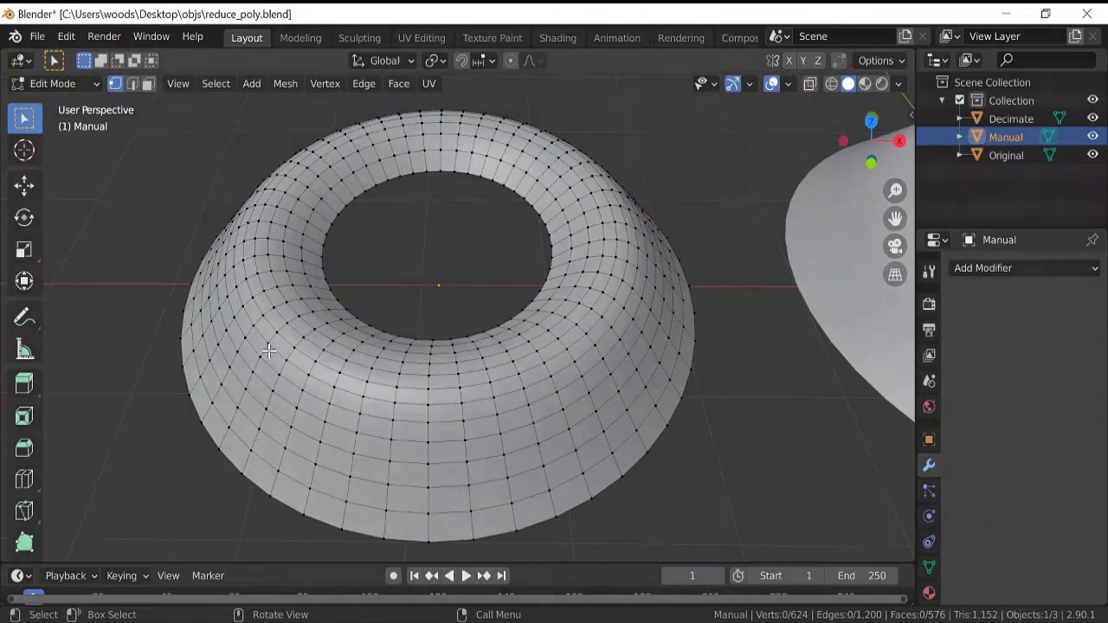
- Switch to edge select mode and select an edge loop around the Manual ring's hole
left_click(339, 306, "alt")
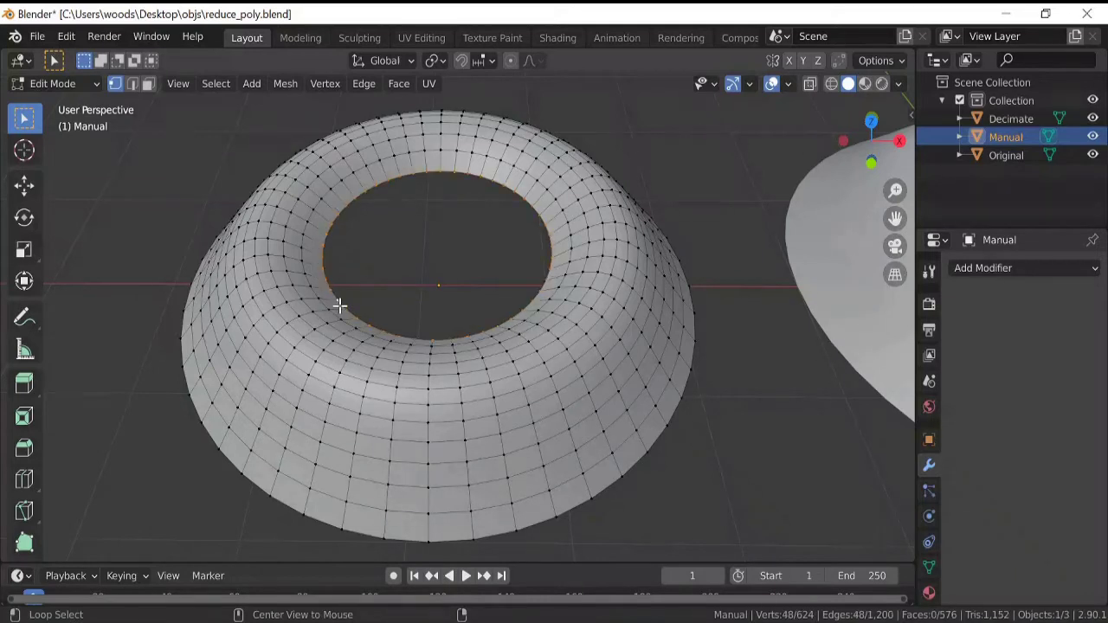
left_click(236, 470, "alt")
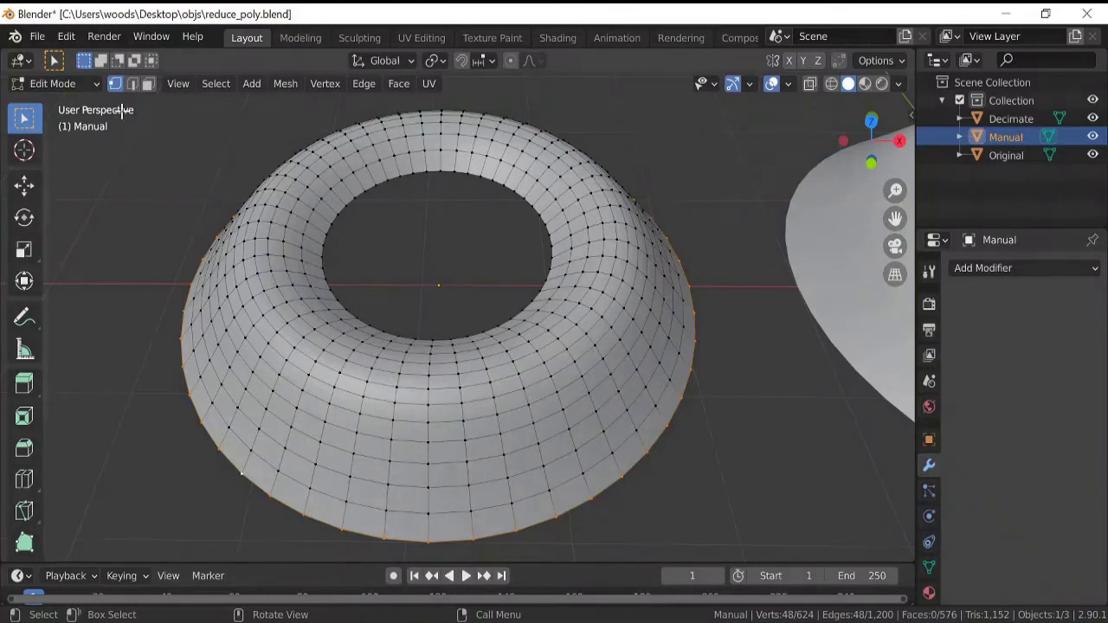
left_click(133, 86)
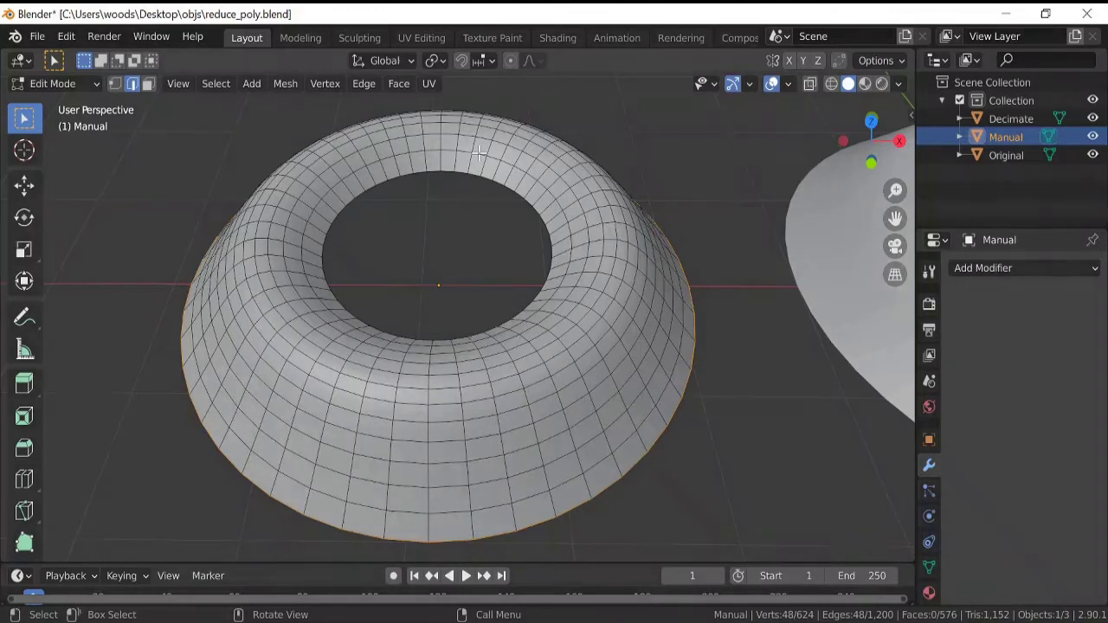
left_click(478, 153, "alt")
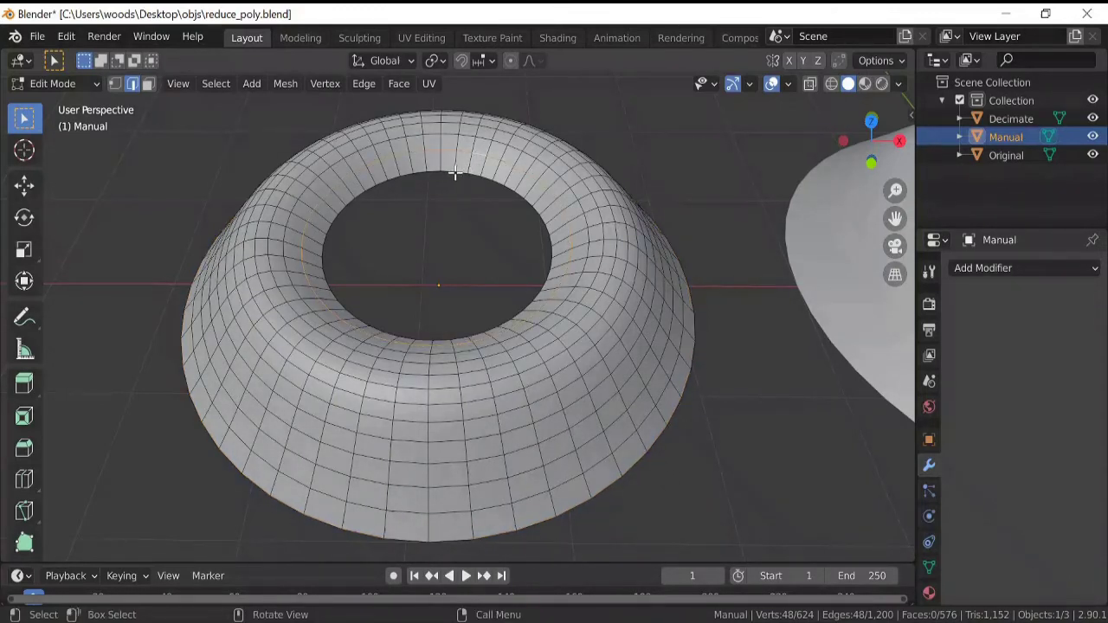
- Zoom to the hole's rim and edge-slide the 48-vertex loop down onto the inner rim
scroll(477, 185, "up", 2)
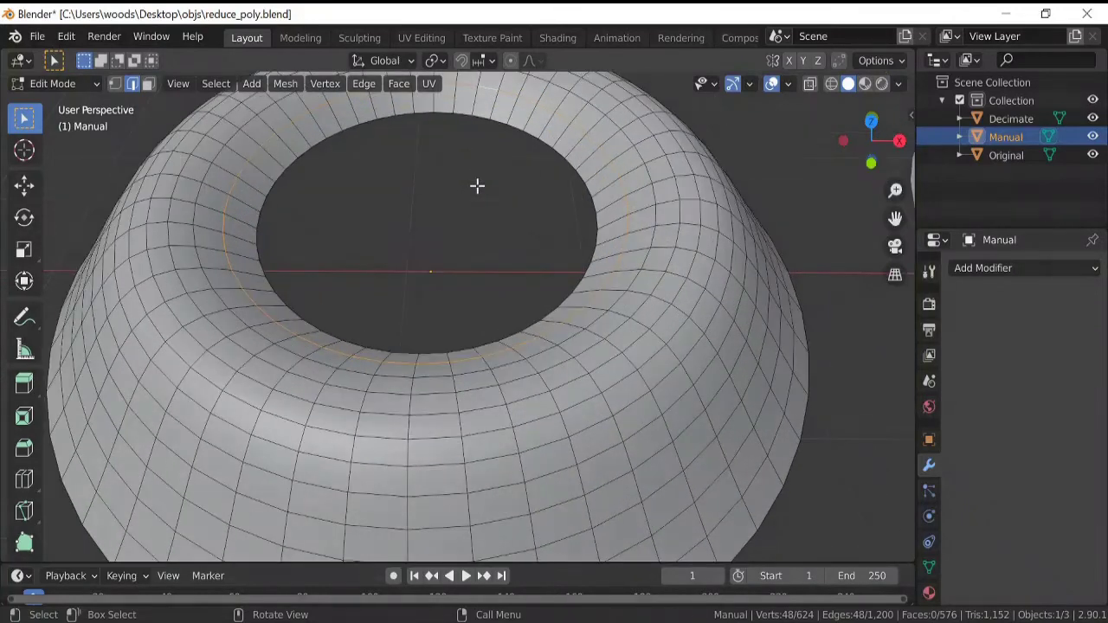
scroll(477, 185, "up", 2)
middle_click_drag(493, 168, 460, 314, "shift")
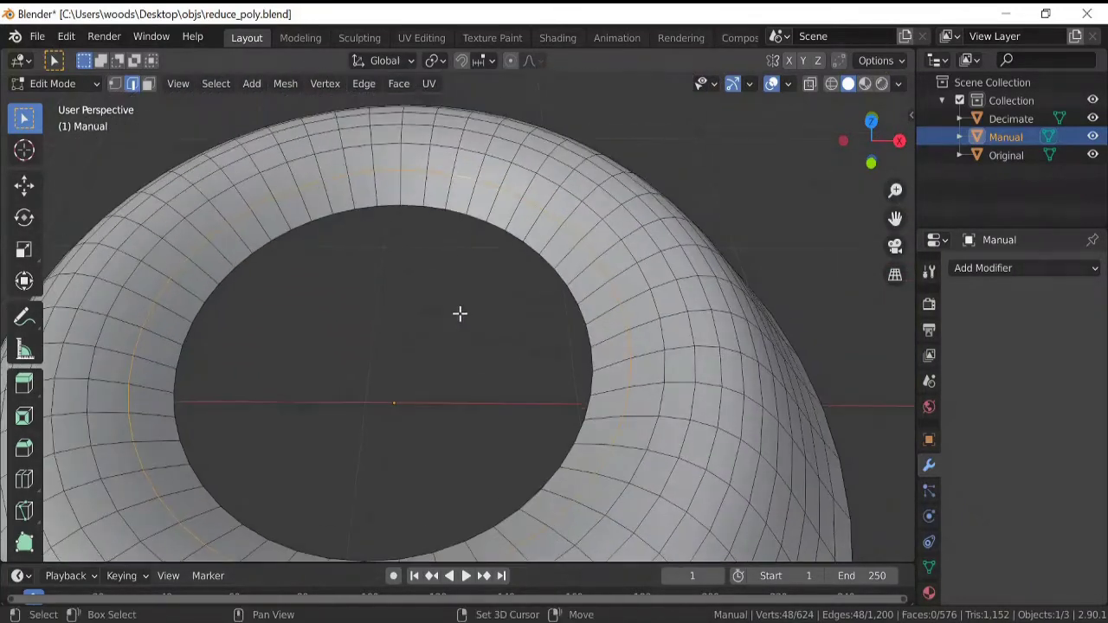
scroll(462, 309, "up", 4)
middle_click_drag(478, 237, 462, 455, "shift")
scroll(468, 437, "up", 1)
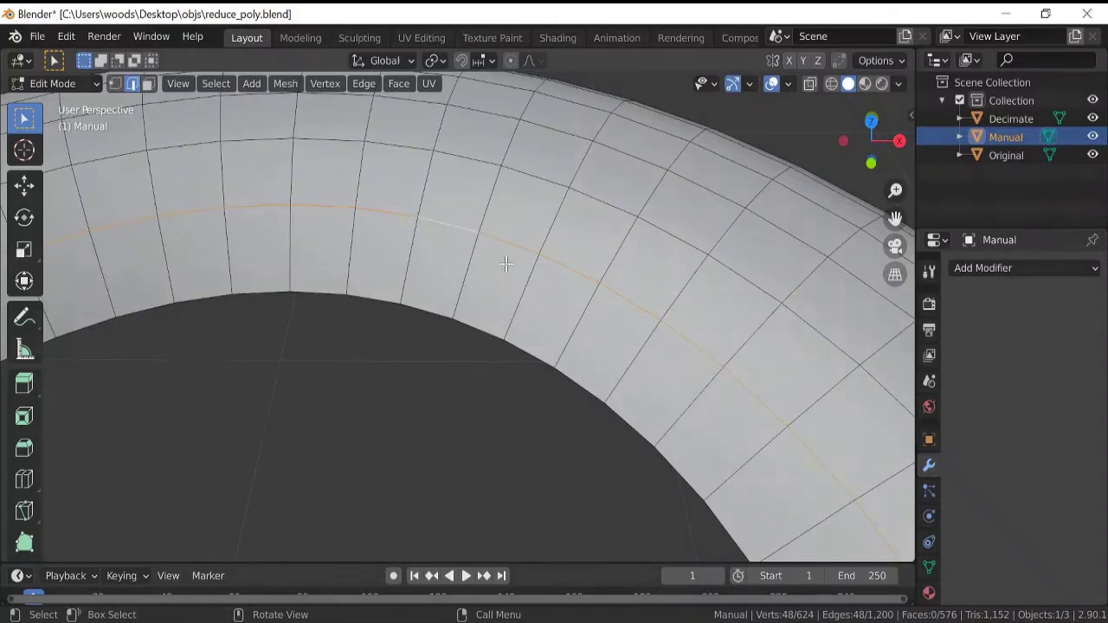
key("g")
key("g")
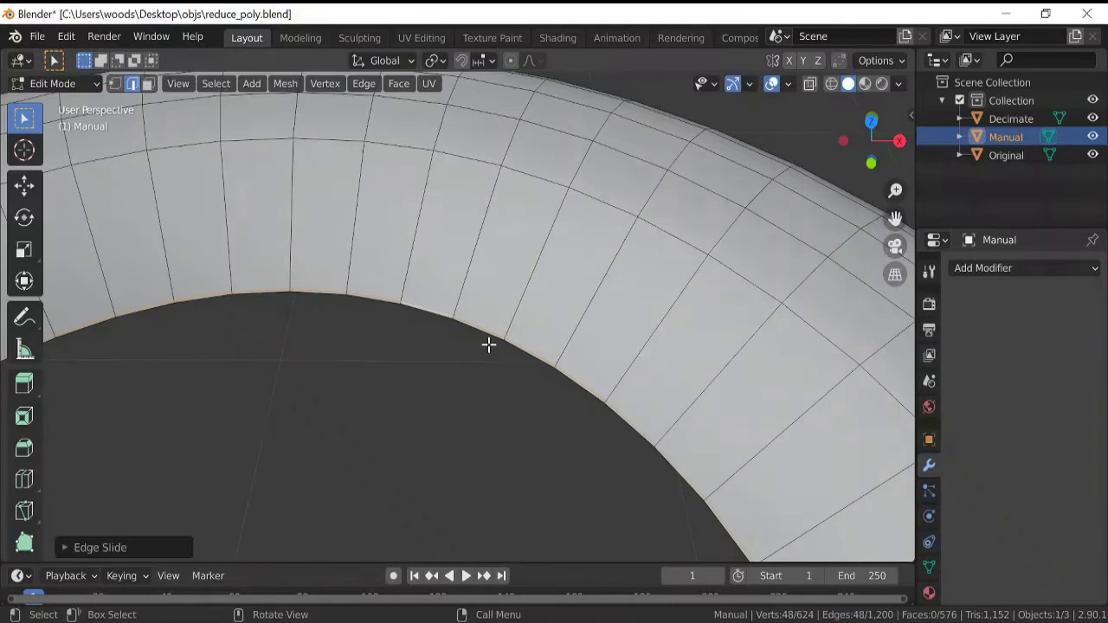
scroll(466, 396, "up", 3)
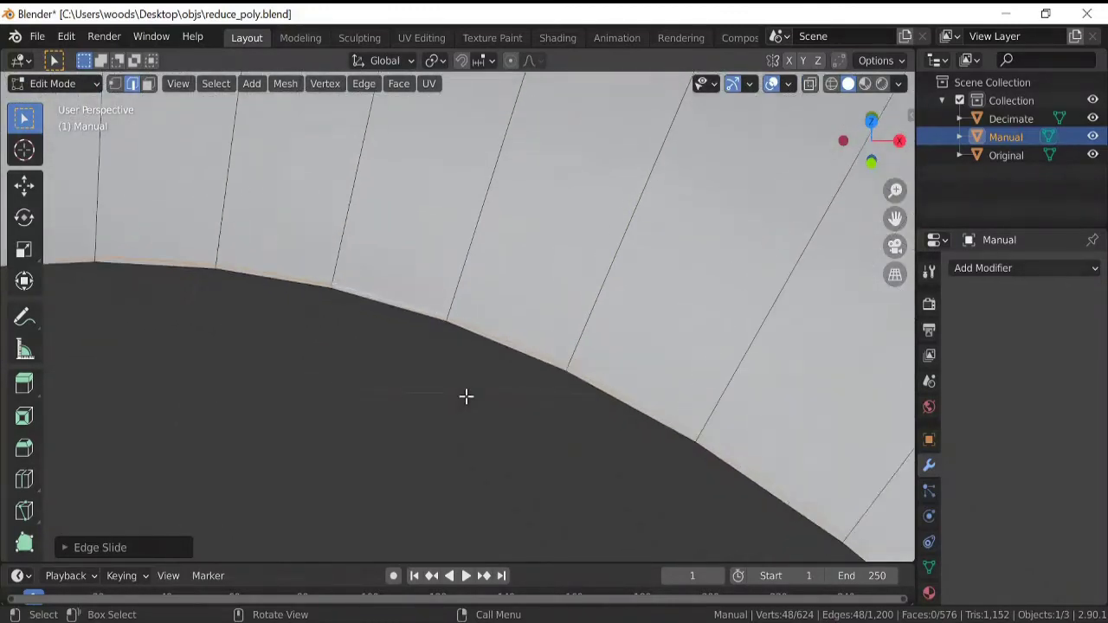
scroll(477, 338, "down", 1)
scroll(478, 339, "down", 1)
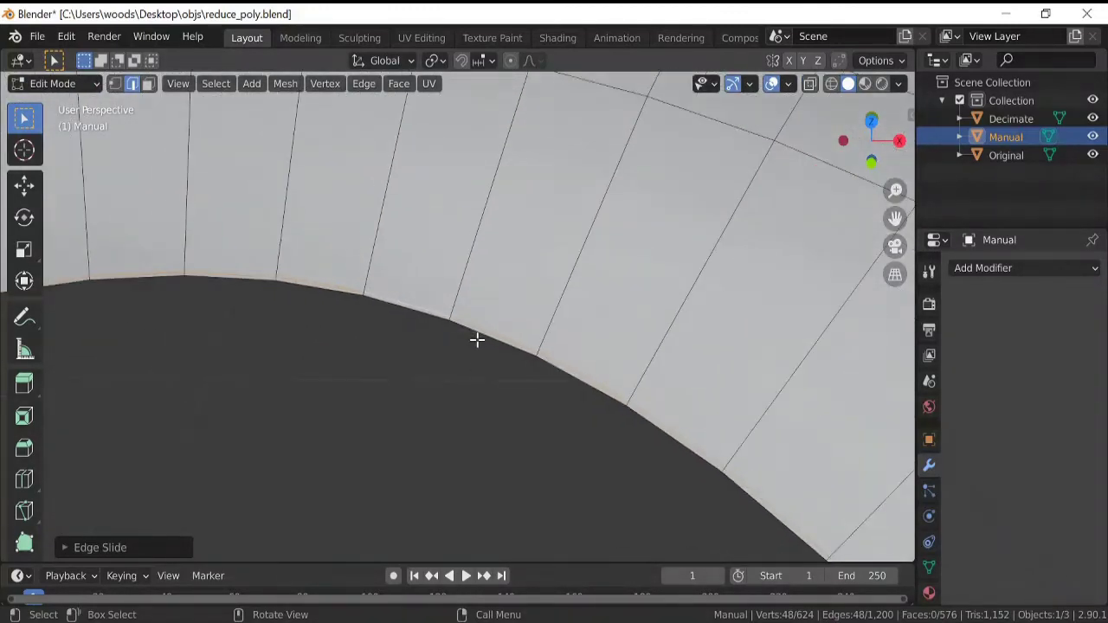
scroll(477, 339, "down", 3)
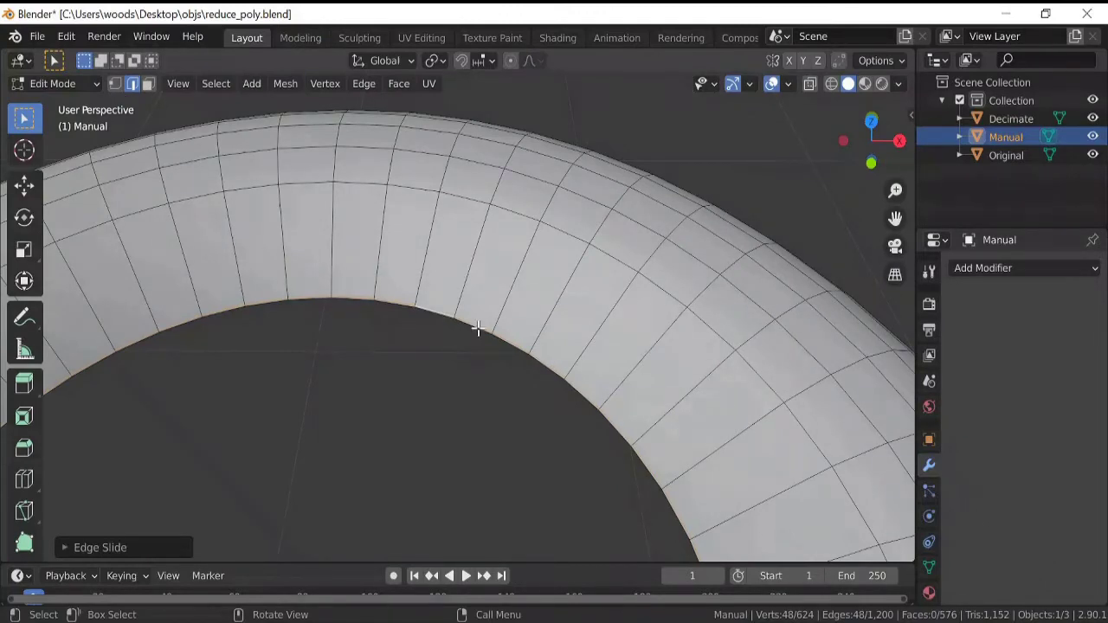
- Select an edge loop on the Manual ring's outer side and edge-slide it to the bottom edge
middle_click_drag(477, 367, 384, 388)
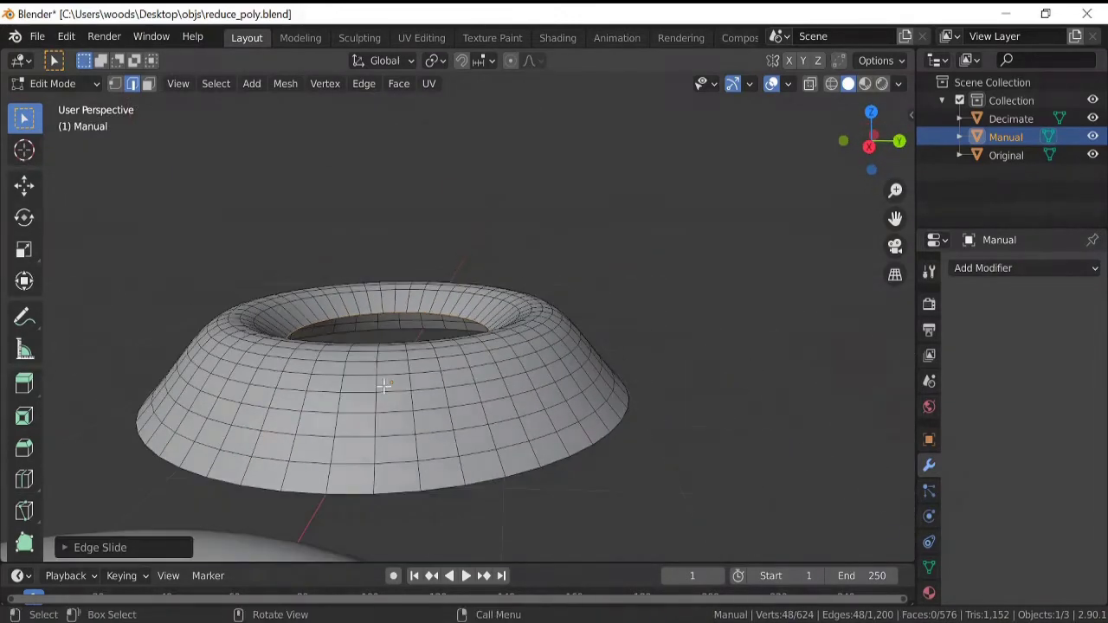
left_click(436, 463)
key("KP_Decimal")
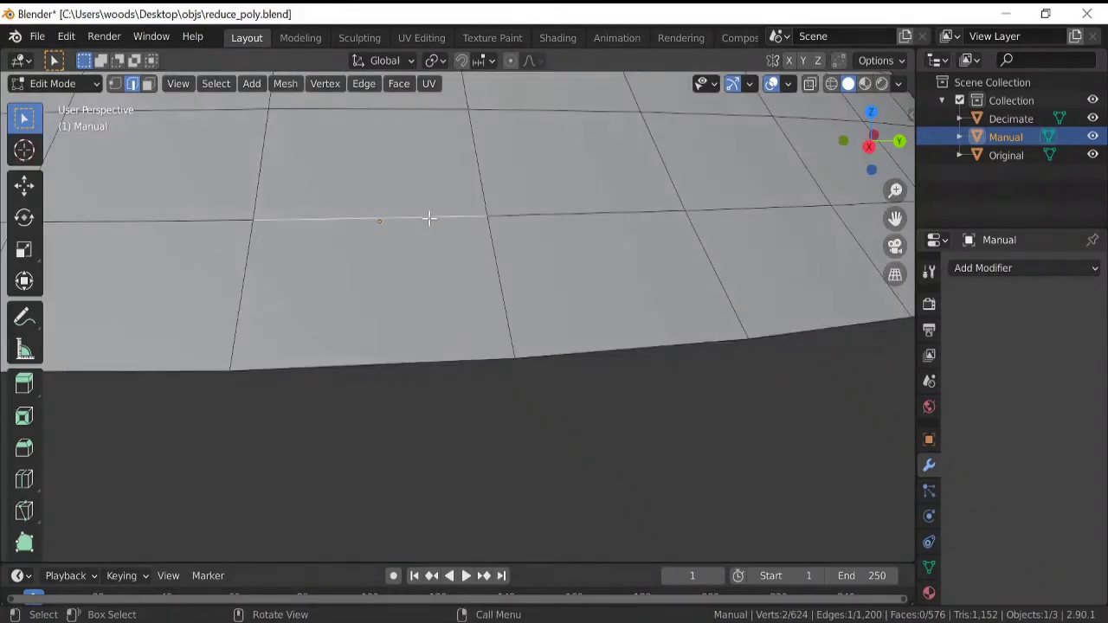
left_click(429, 218, "alt")
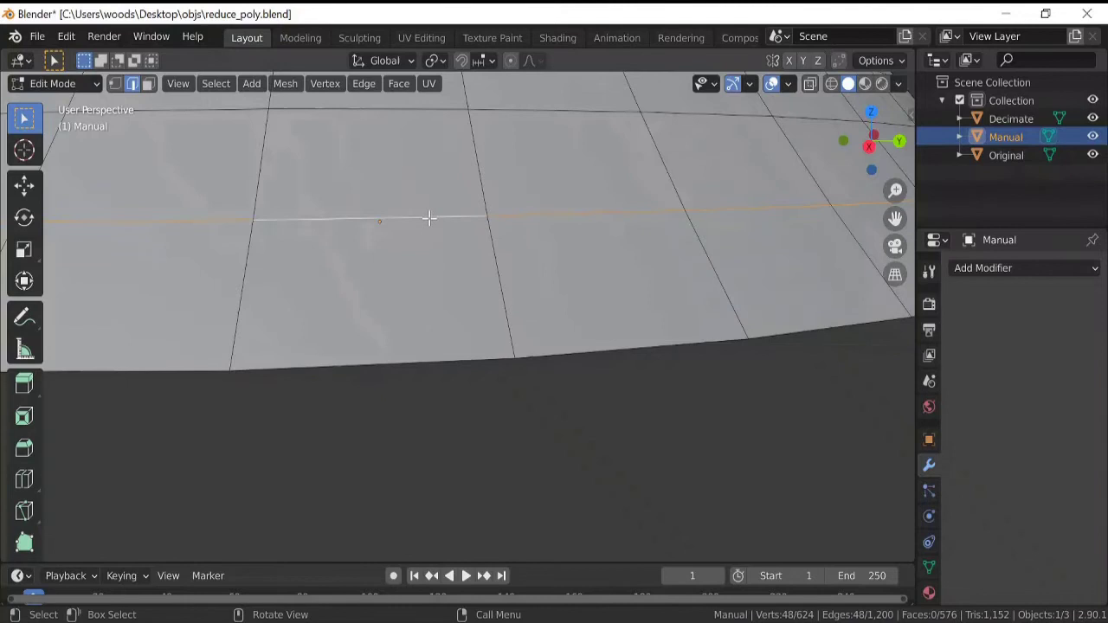
key("g")
key("g")
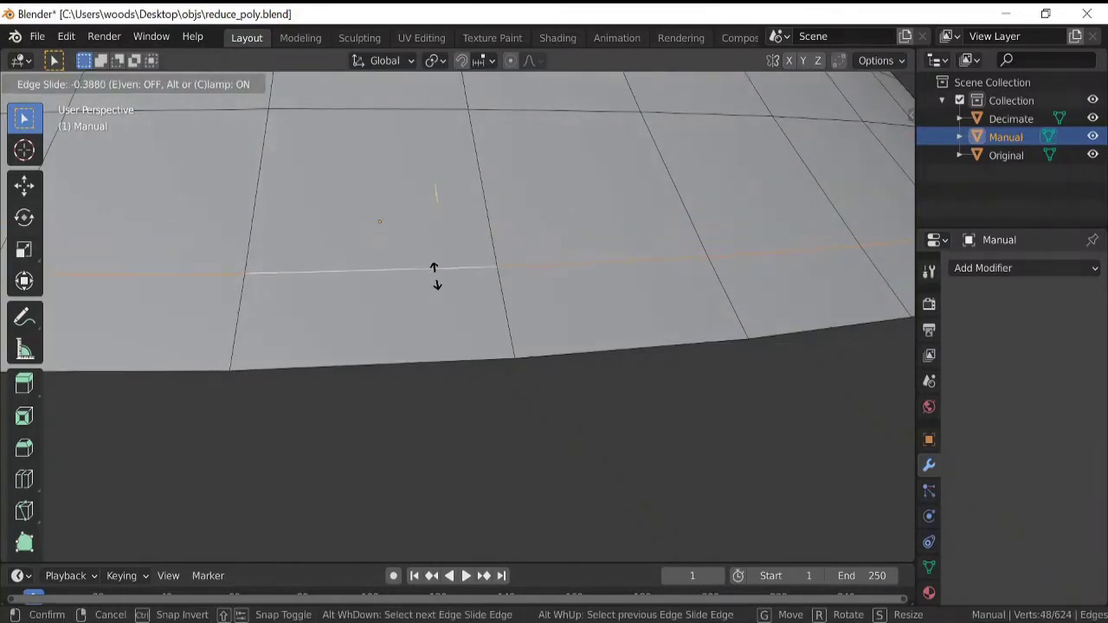
left_click(441, 342)
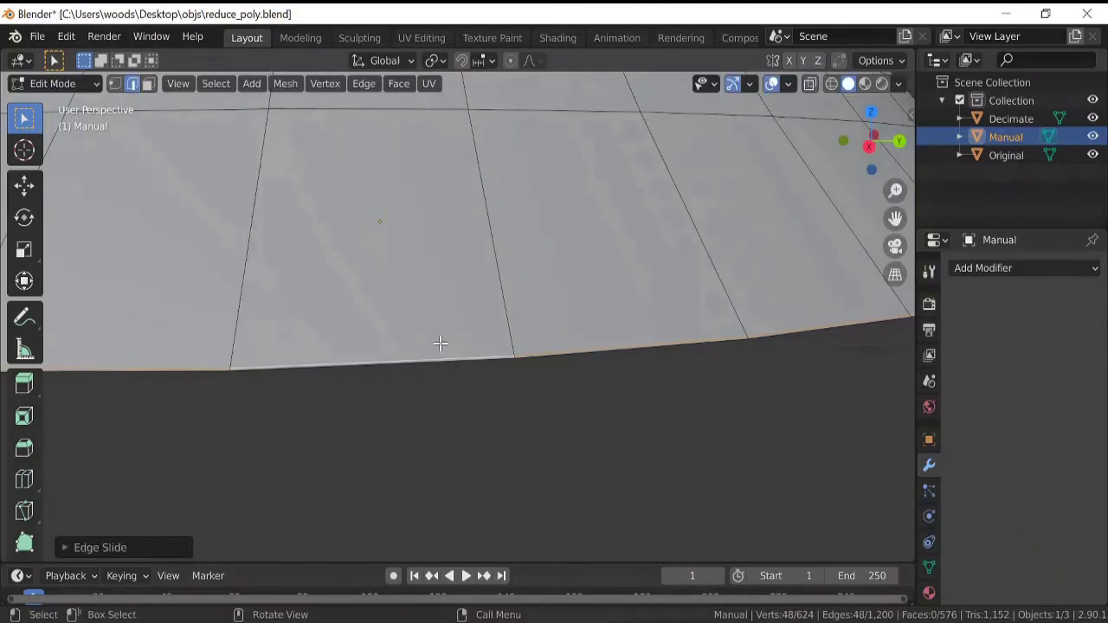
scroll(460, 299, "down", 6)
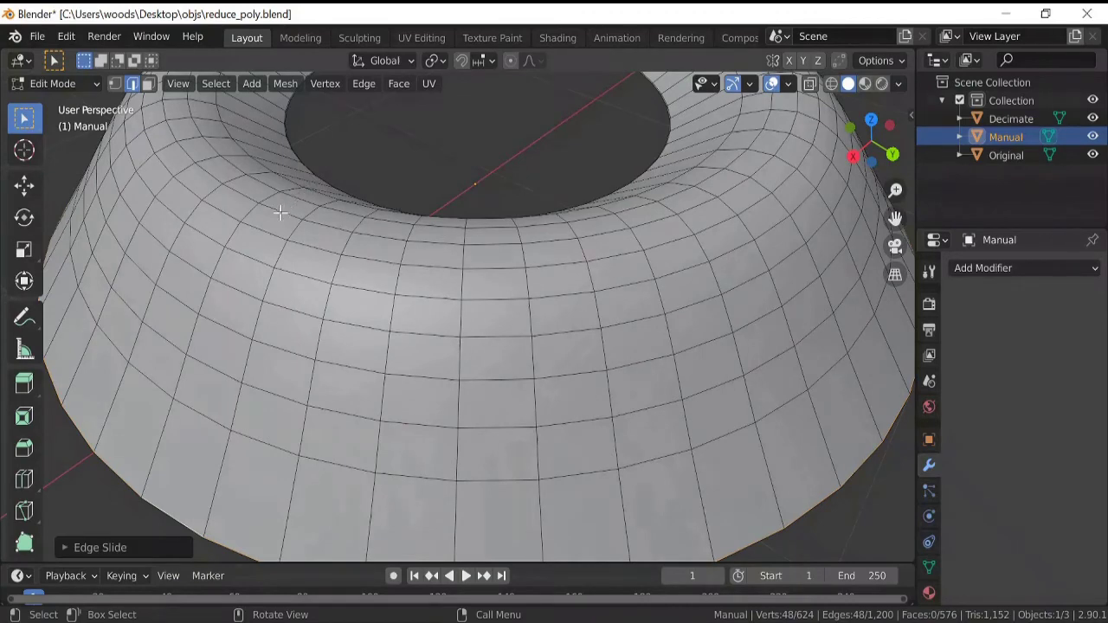
- Select six horizontal edge loops on the Manual ring and bring up the delete menu to dissolve them
mouse_move(283, 225)
middle_mouse_down()
mouse_move(295, 230)
mouse_move(296, 217)
middle_mouse_up()
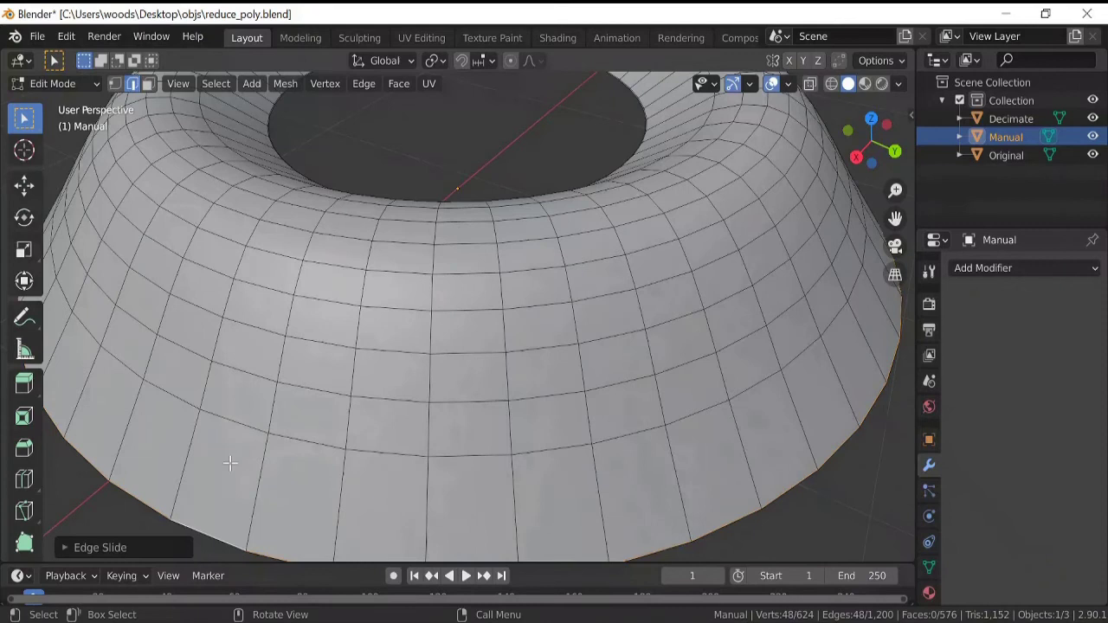
left_click(238, 396, "alt+shift")
left_click(258, 352, "alt+shift")
left_click(268, 331, "alt+shift")
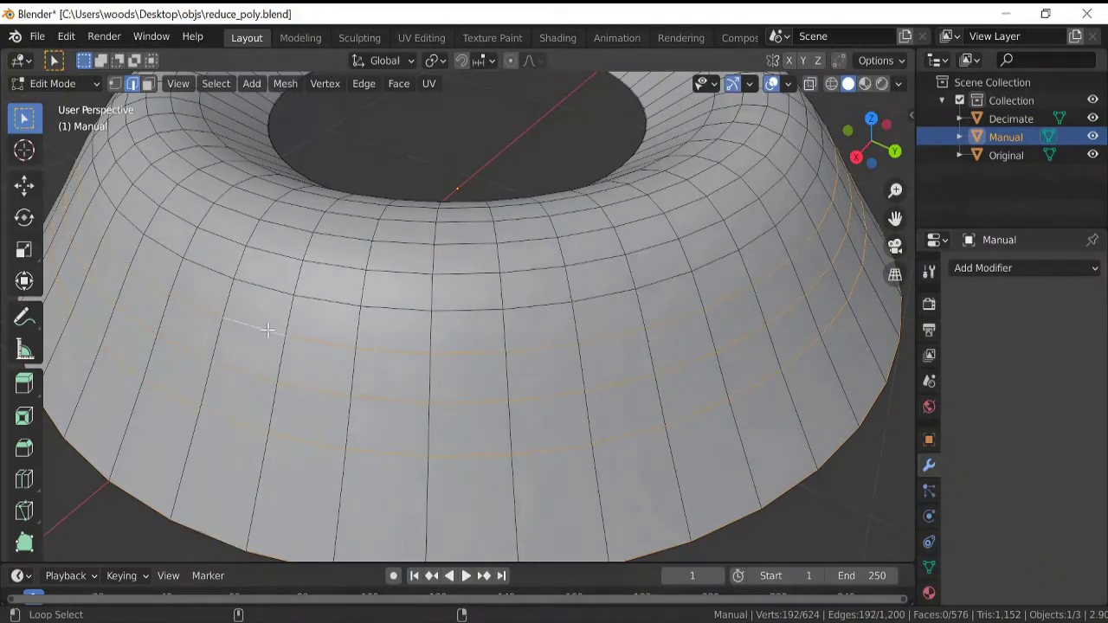
left_click(285, 252, "alt+shift")
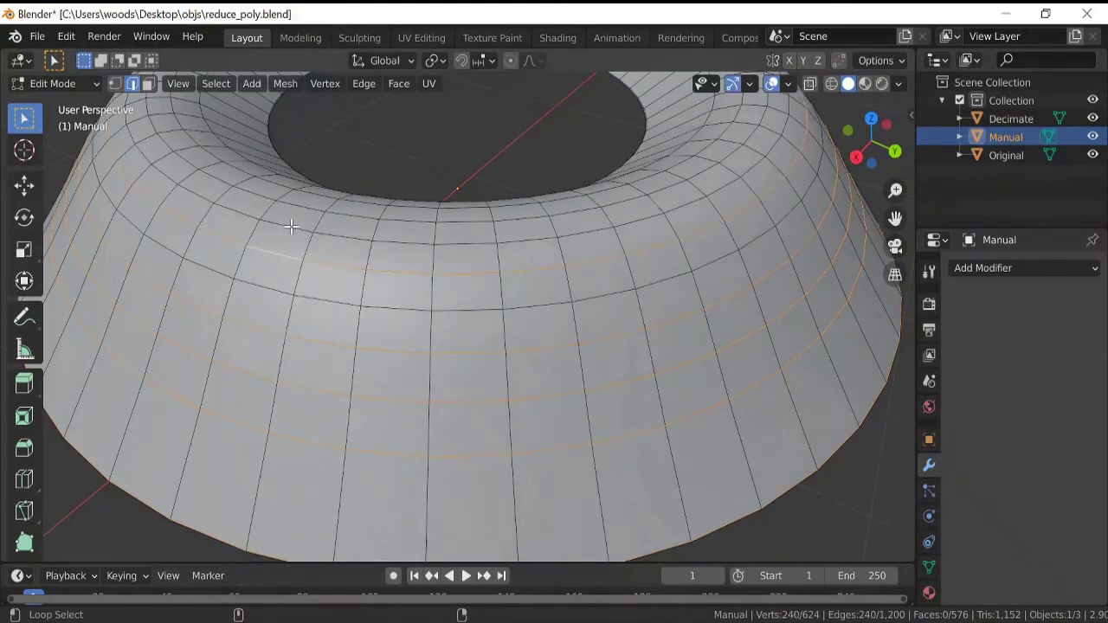
left_click(293, 227, "alt+shift")
left_click(310, 199, "alt+shift")
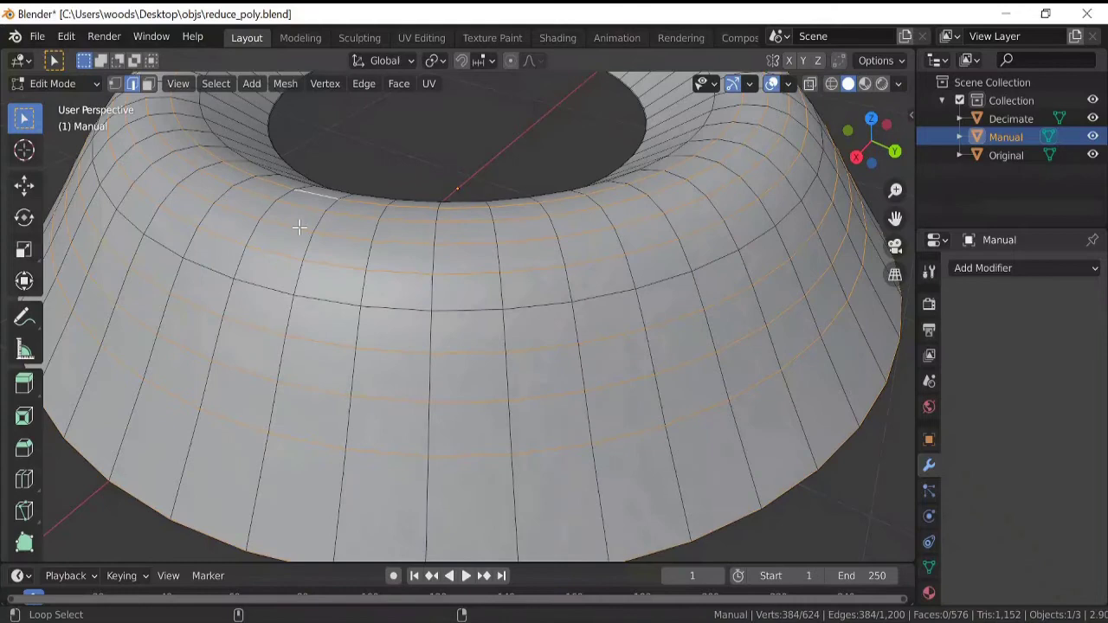
key("x")
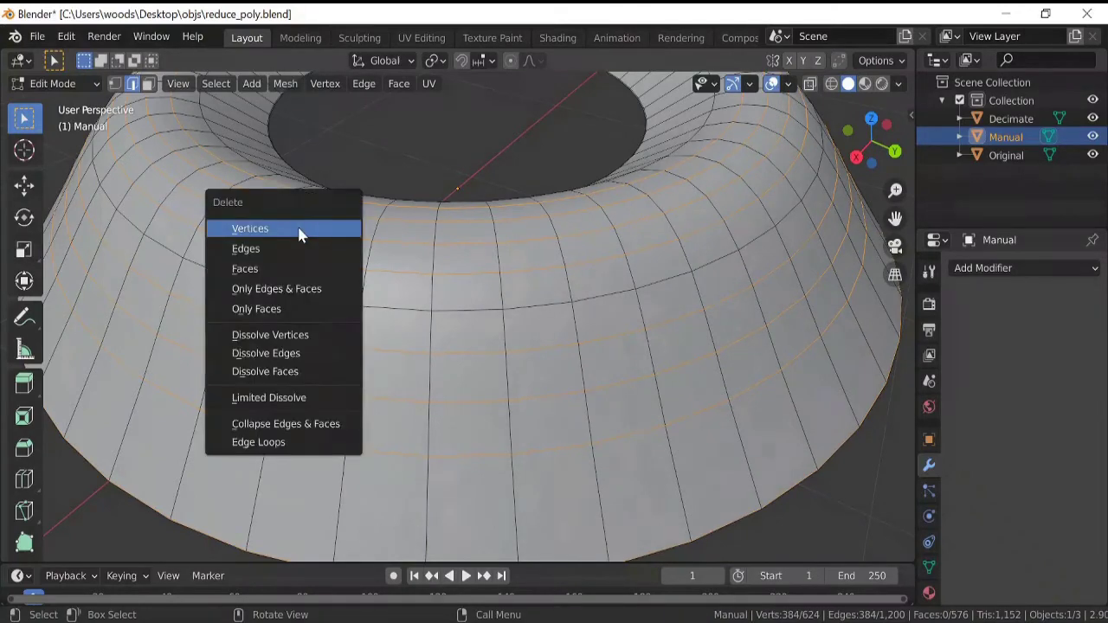
left_click(289, 351)
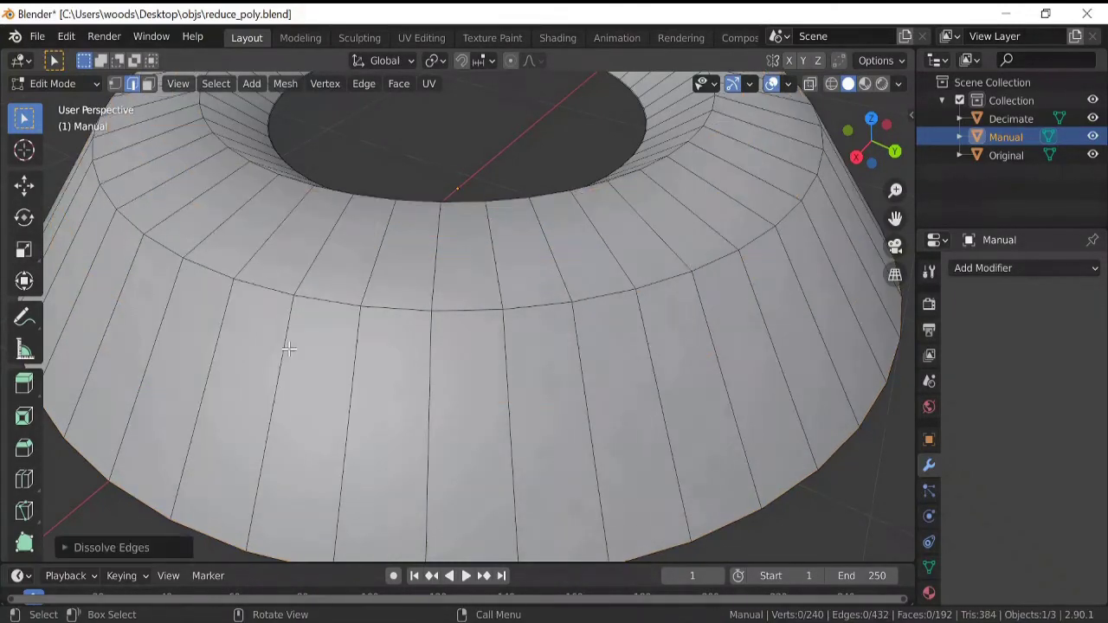
middle_click_drag(290, 350, 161, 292)
scroll(286, 326, "down", 2)
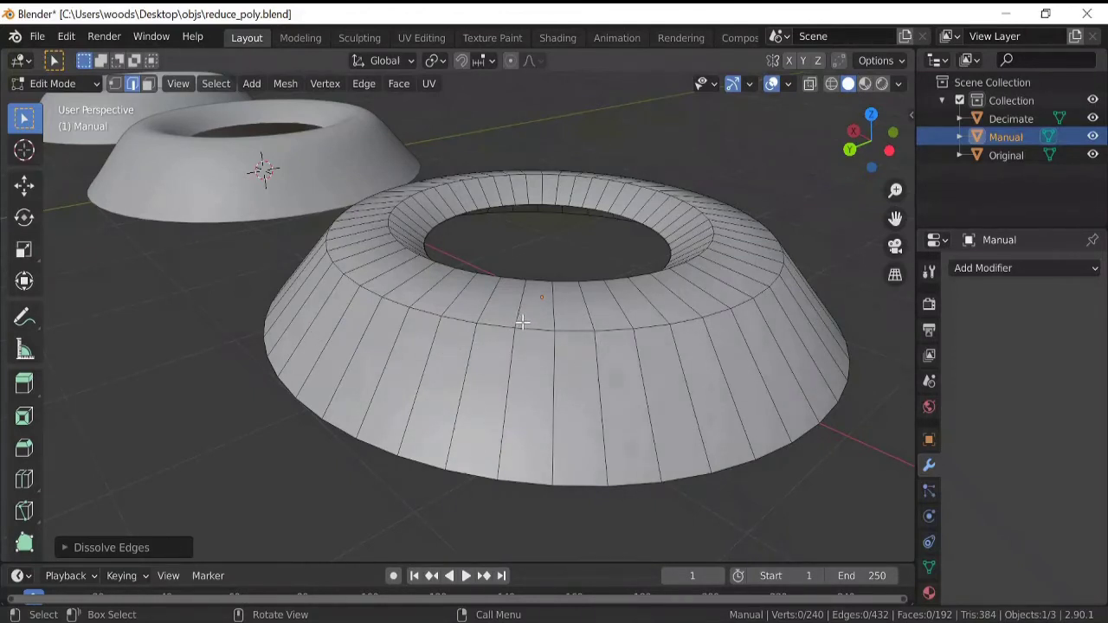
middle_click_drag(546, 328, 244, 342)
scroll(250, 343, "down", 1)
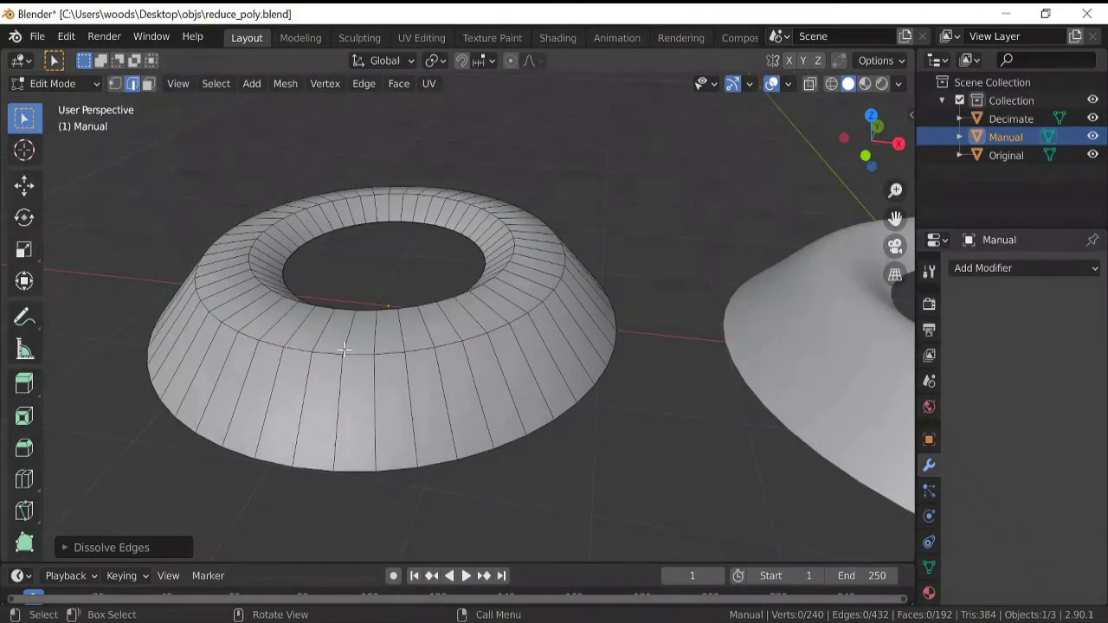
- Leave Edit Mode on the Manual ring and view the Original ring's wireframe
key("Tab")
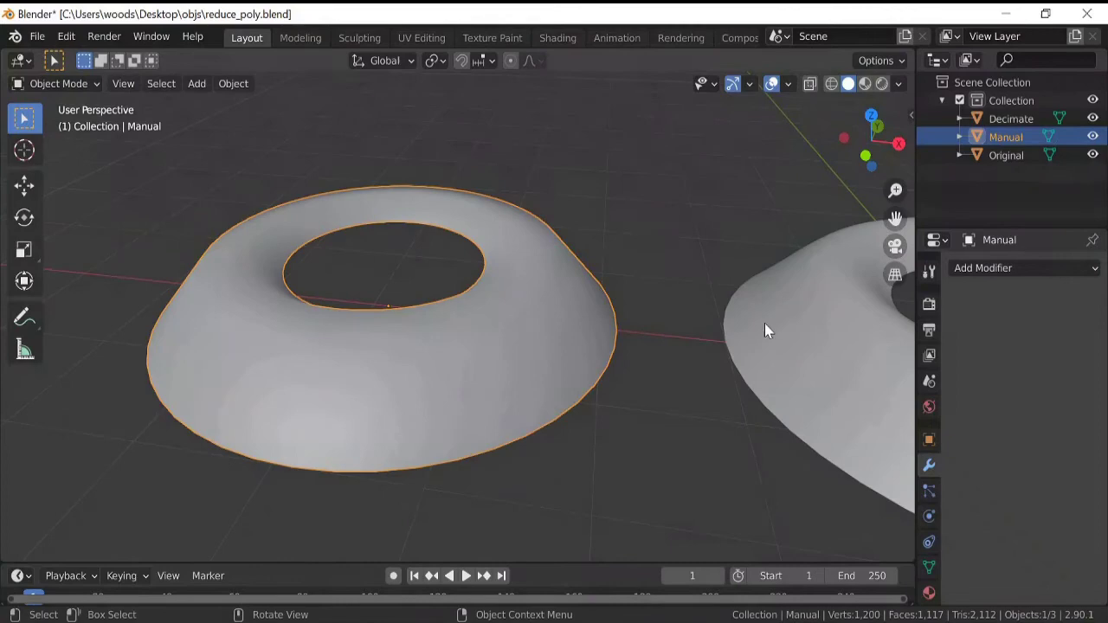
middle_click_drag(772, 362, 570, 332, "shift")
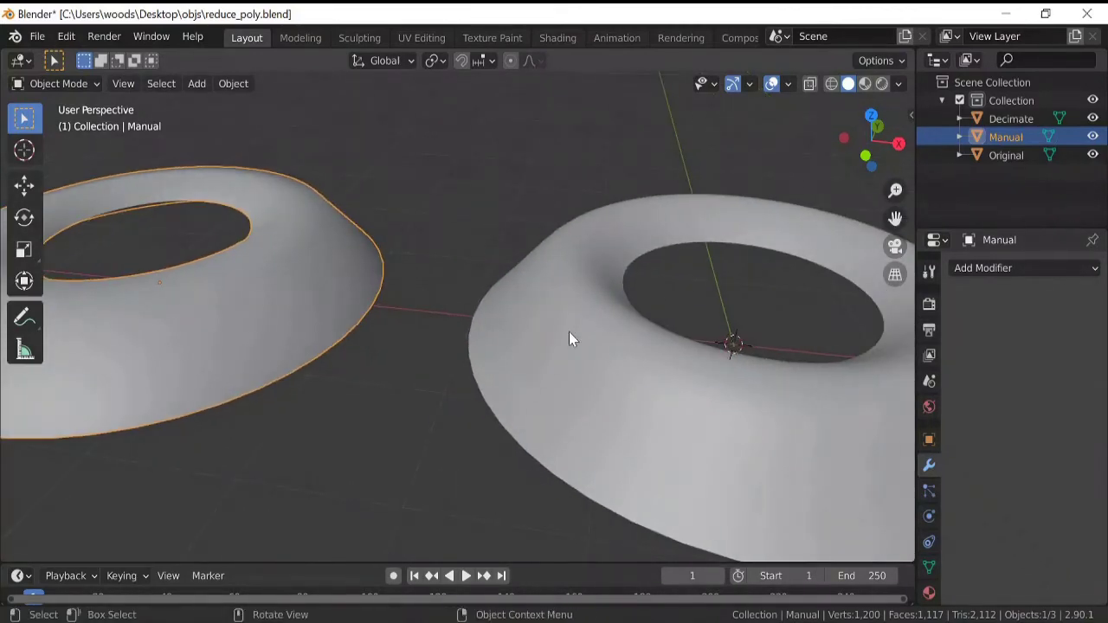
left_click(569, 339)
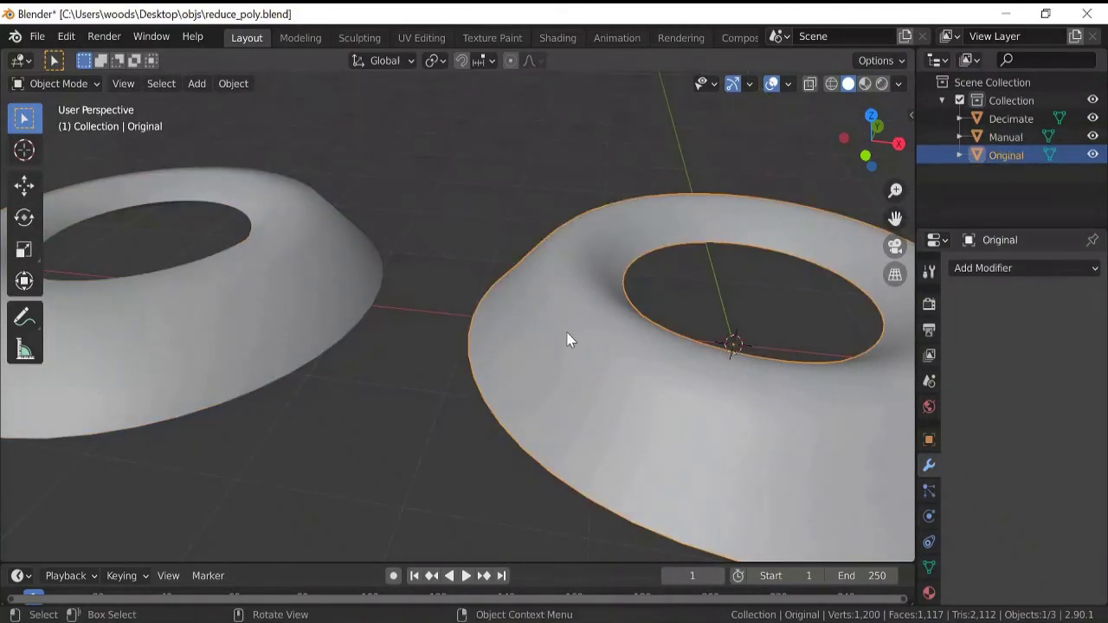
key("Tab")
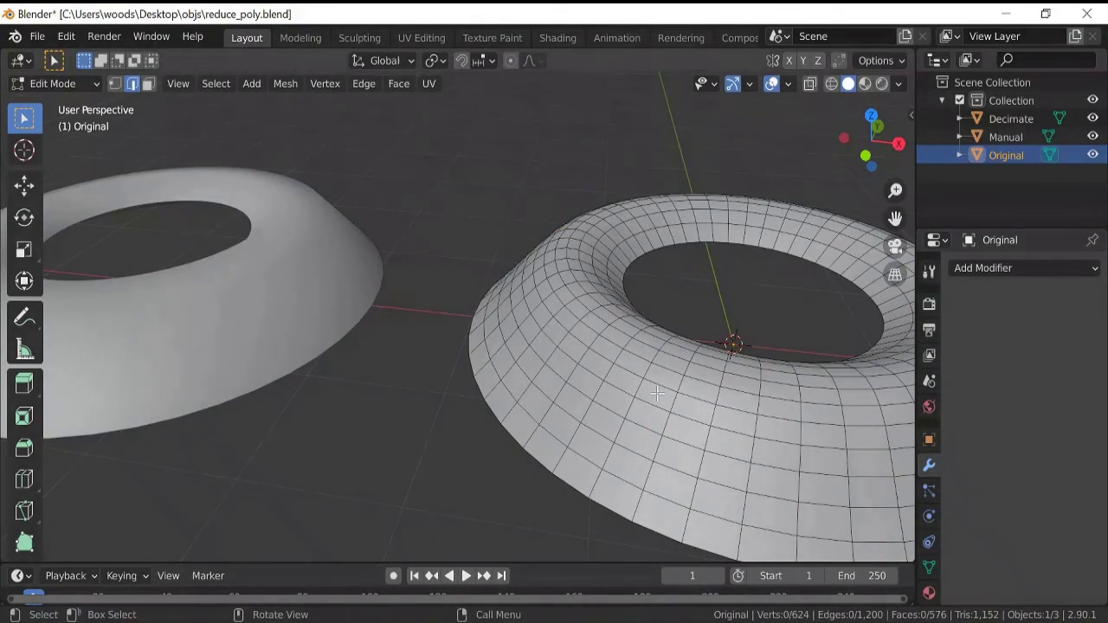
key("Tab")
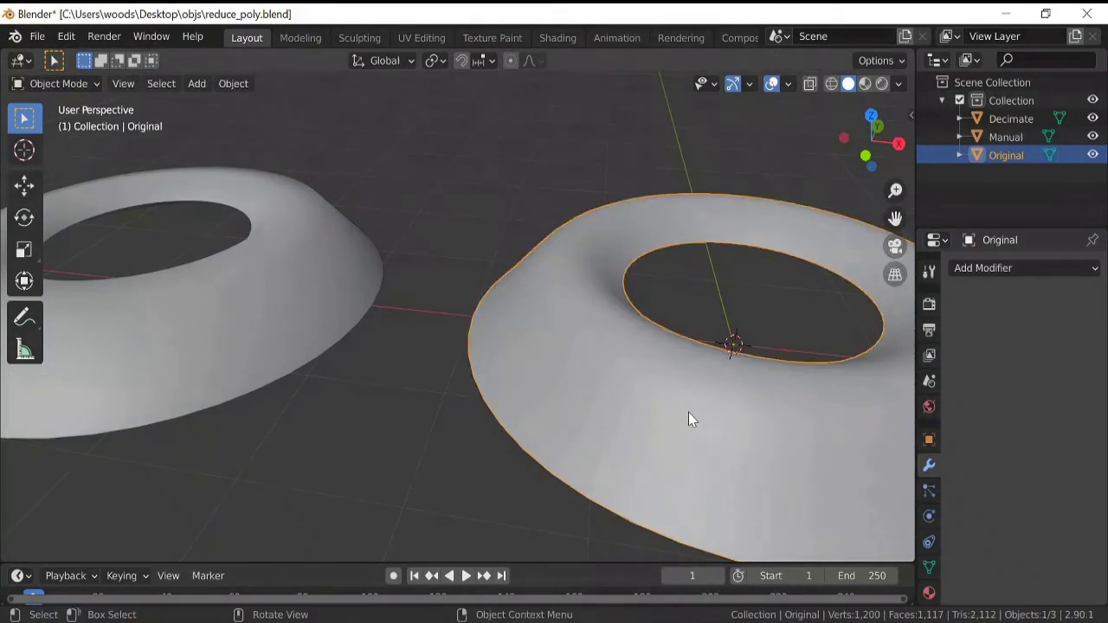
- View the Decimate ring's wireframe in Edit Mode, then lower the view angle
middle_click_drag(688, 413, 424, 314, "shift")
left_click(429, 310)
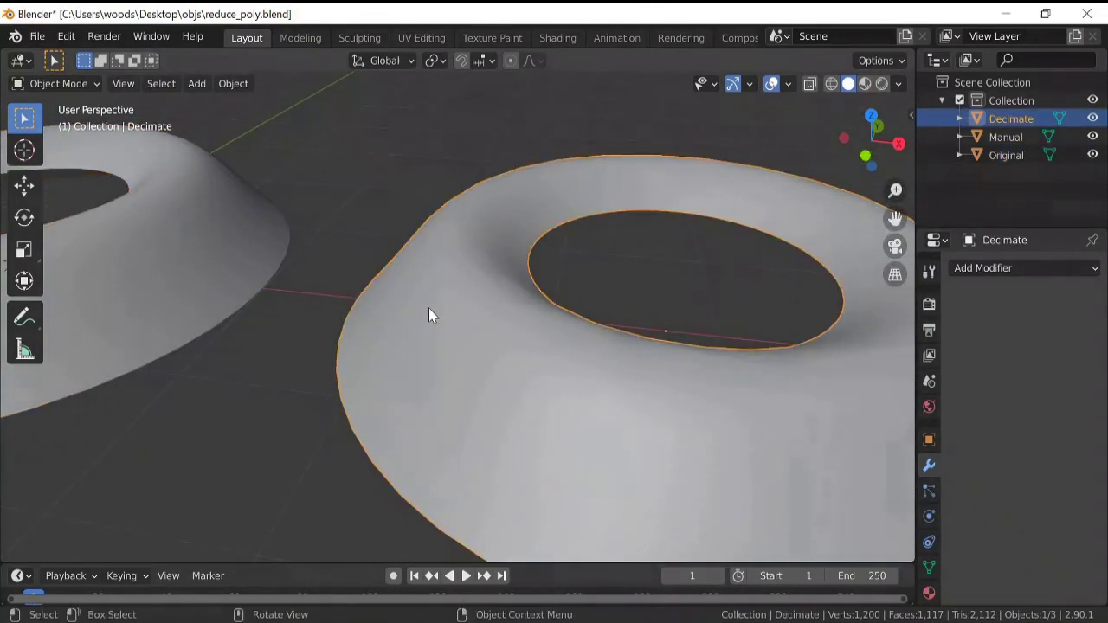
key("Tab")
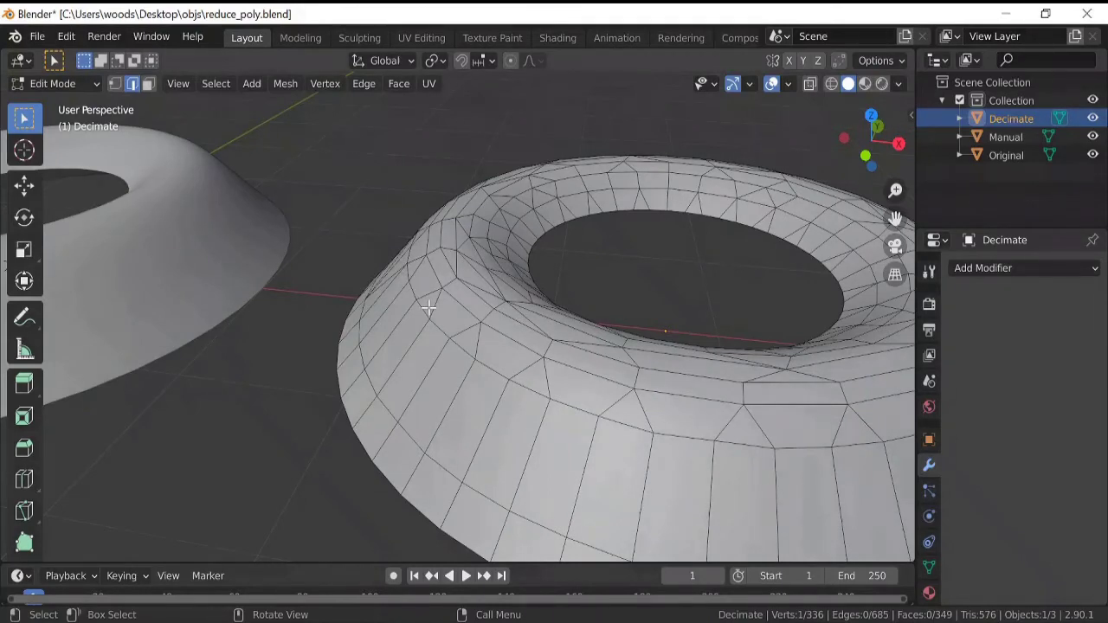
key("Tab")
middle_click_drag(312, 285, 519, 299)
- Review the Manual ring's mesh in Edit Mode, then return to Object Mode
left_click(519, 297)
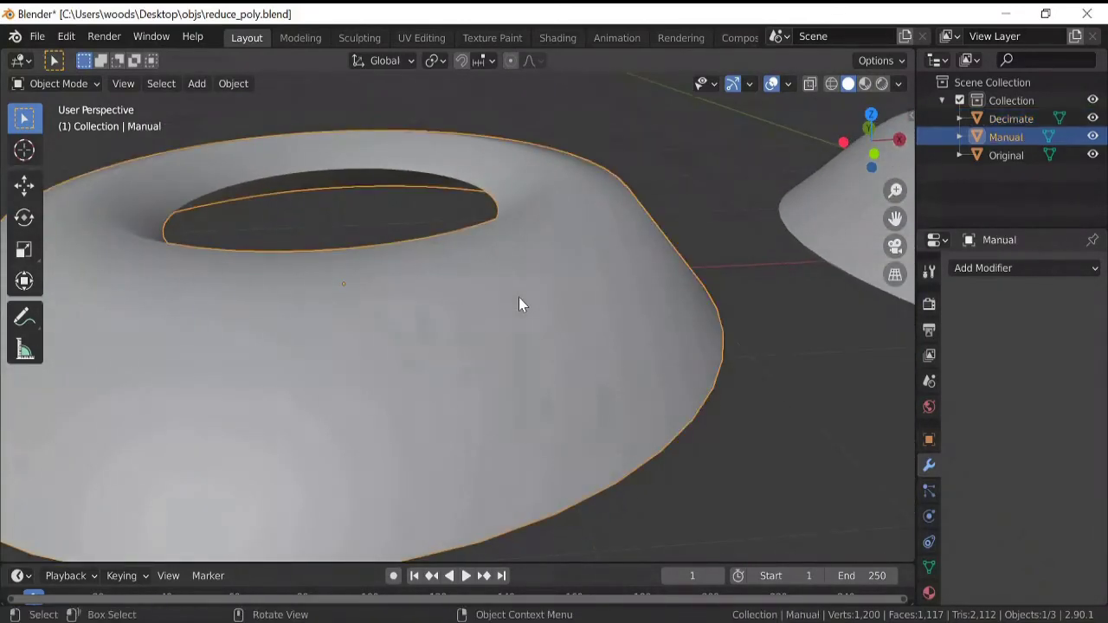
key("Tab")
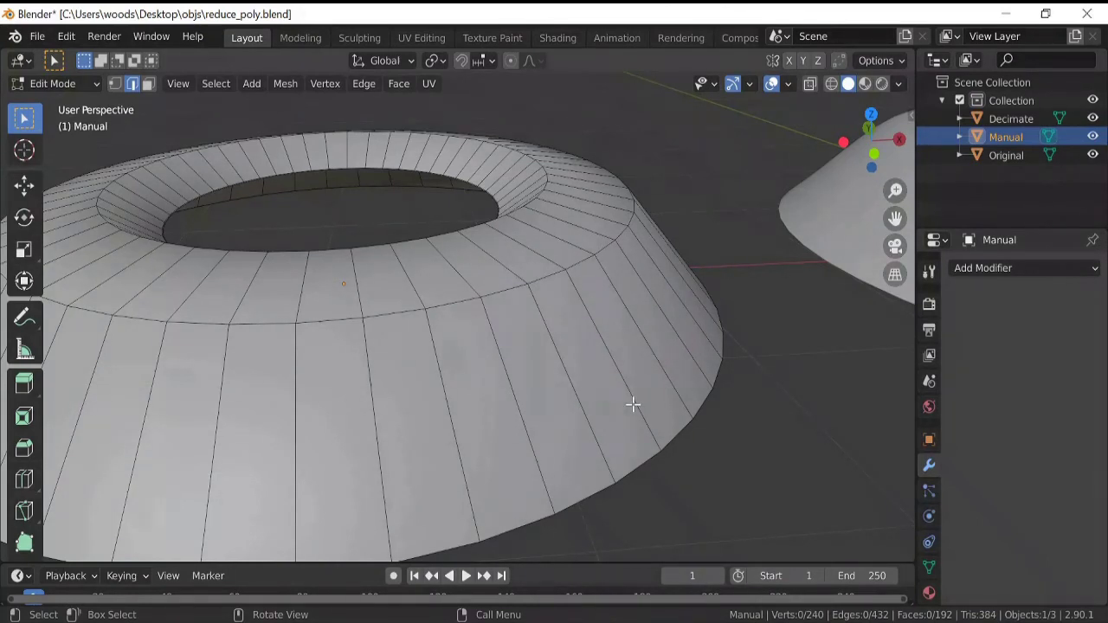
scroll(633, 404, "down", 5)
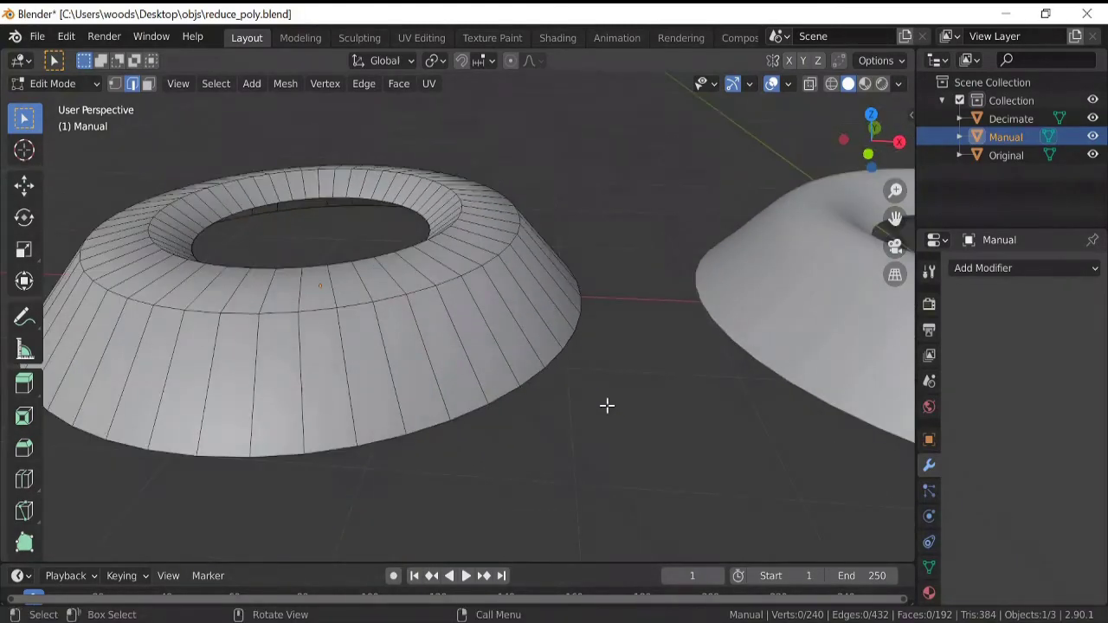
key("Tab")
scroll(641, 403, "down", 3)
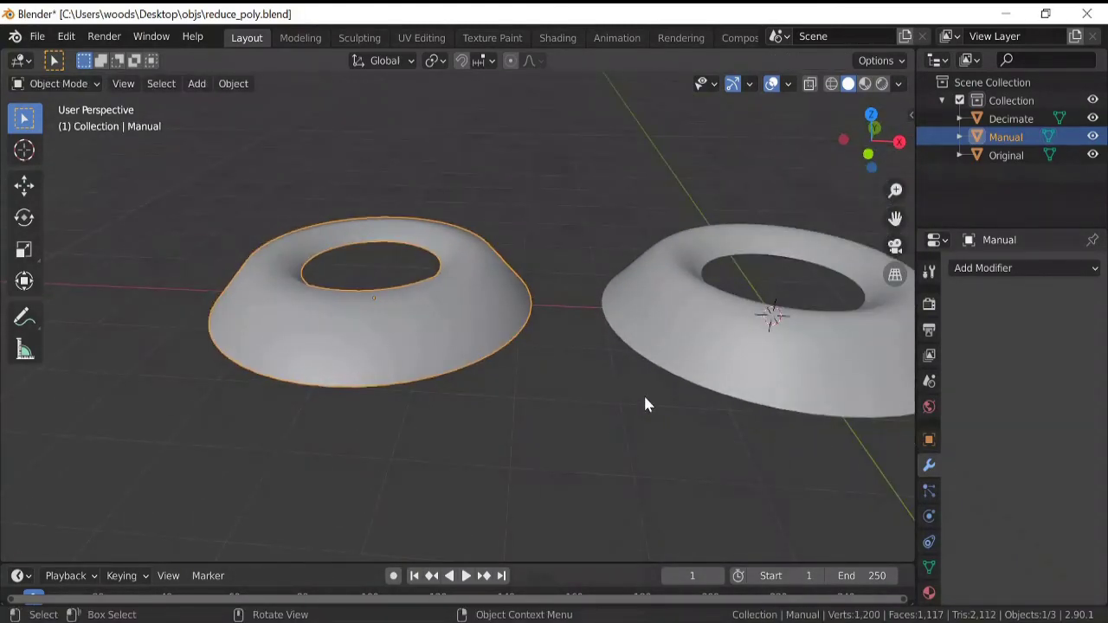
middle_click_drag(645, 404, 655, 394)
- Apply Shade Smooth to the Manual ring and frame all three tori together
right_click(489, 299)
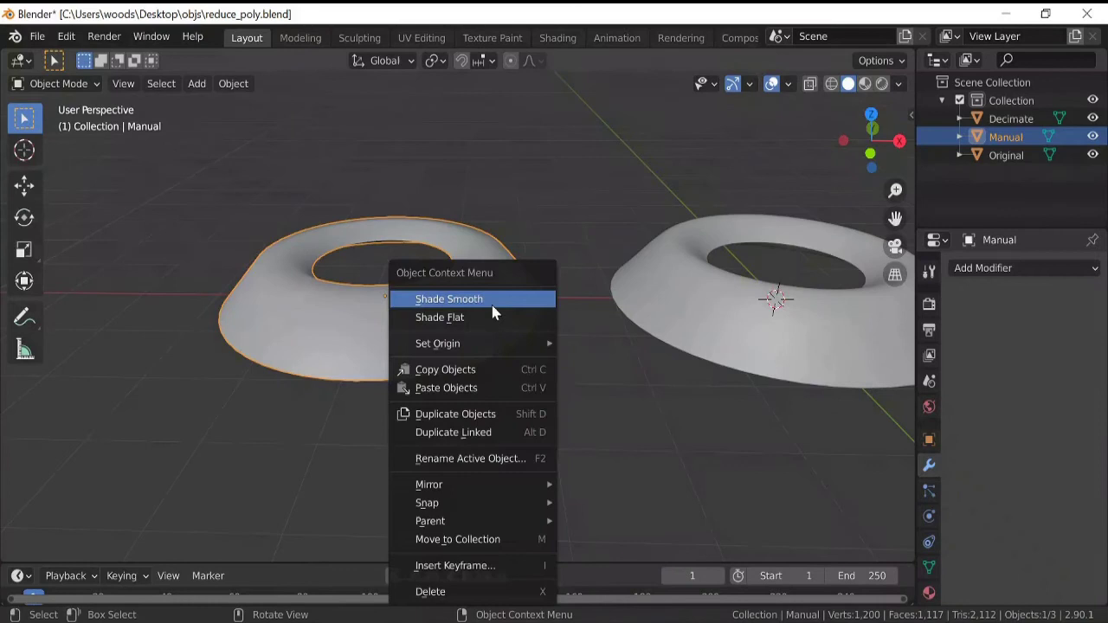
left_click(492, 305)
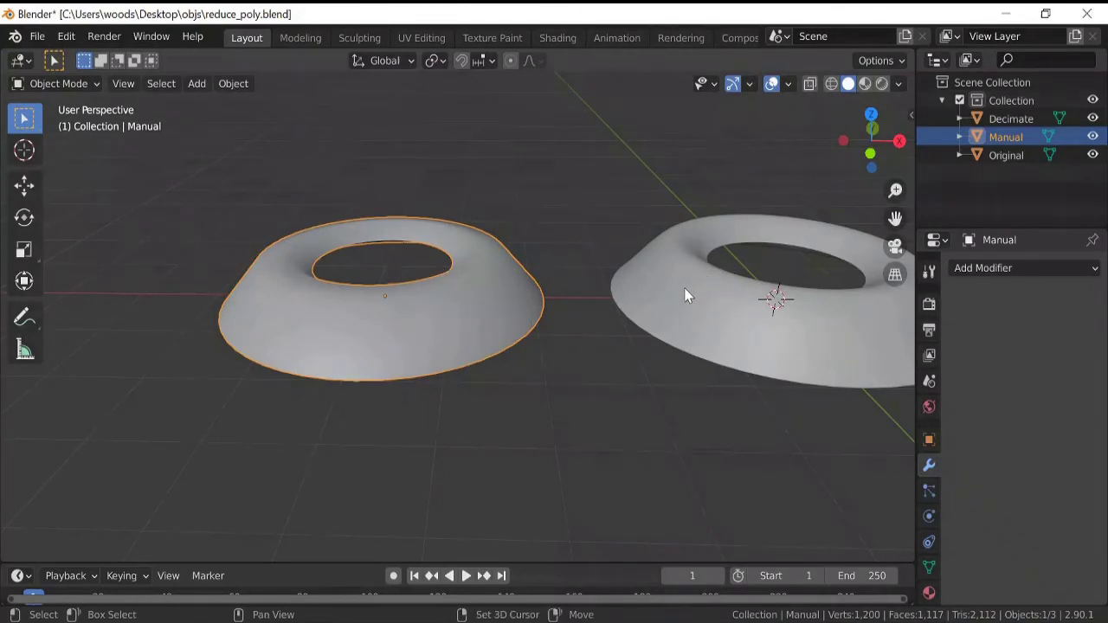
middle_click_drag(652, 295, 524, 310, "shift")
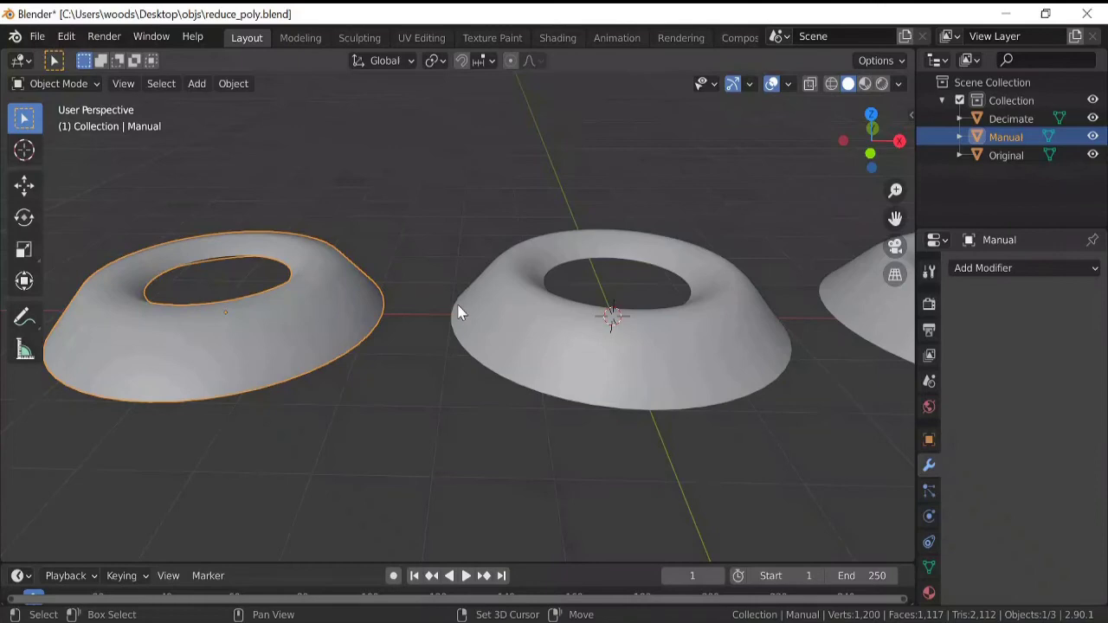
middle_click_drag(459, 312, 307, 290, "shift")
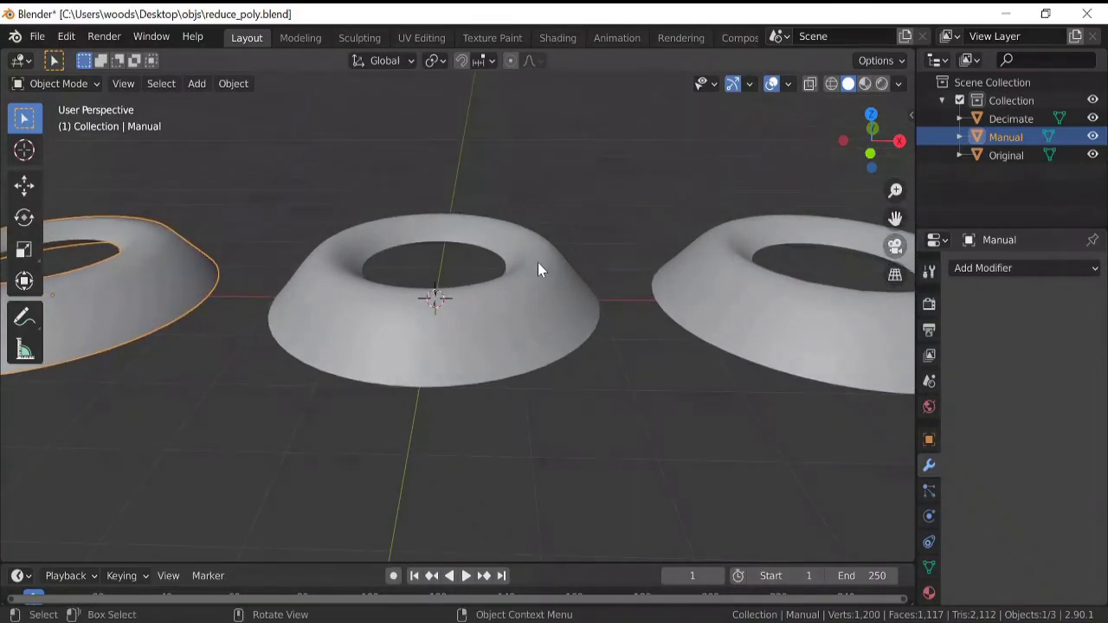
middle_click_drag(538, 264, 579, 280)
scroll(579, 279, "down", 3)
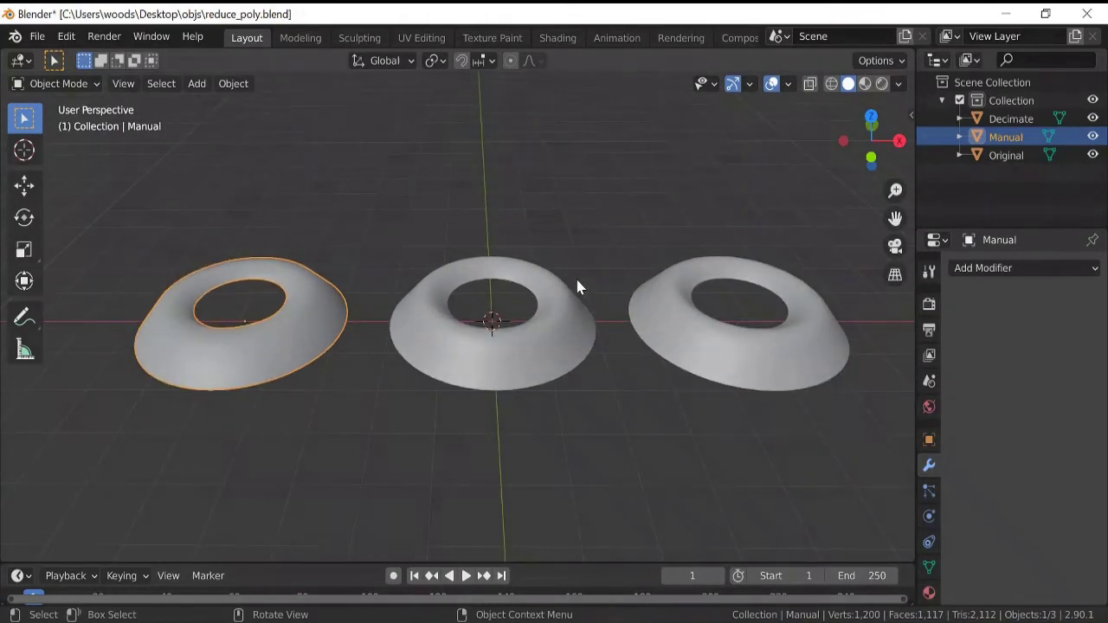
- Export the three rings as Wavefront OBJ 'reduce_poly.obj' into the objs folder
left_click(37, 36)
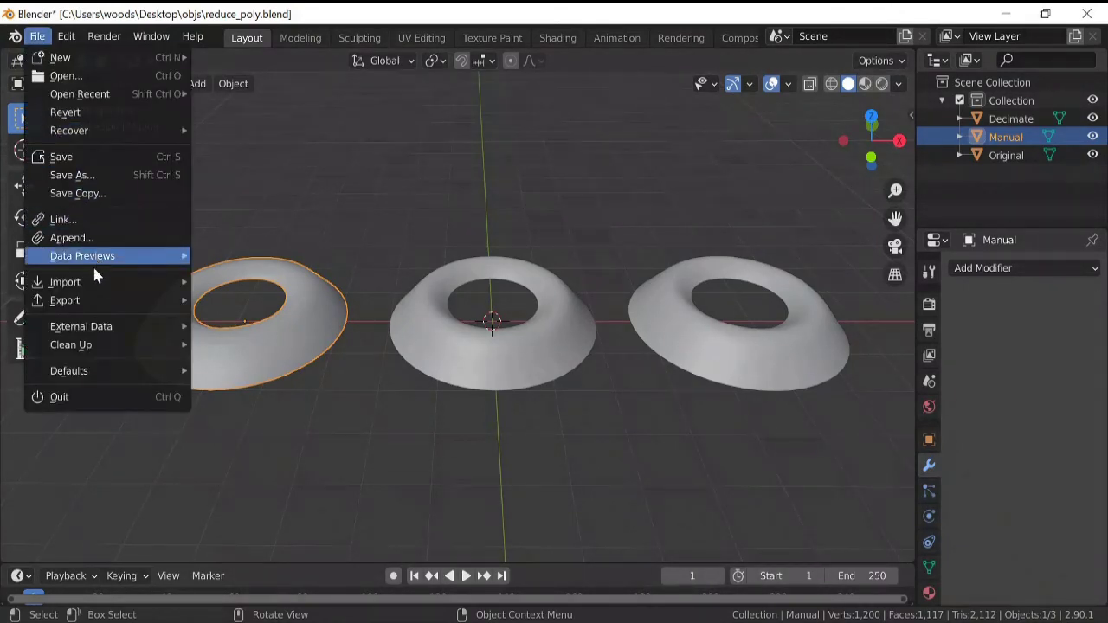
mouse_move(101, 300)
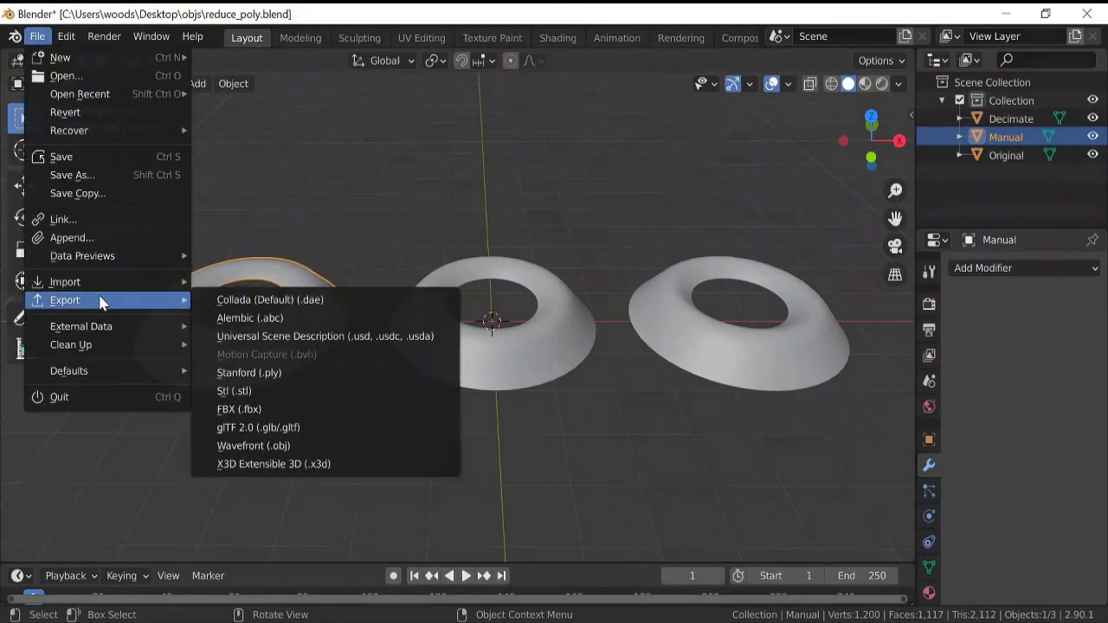
left_click(256, 446)
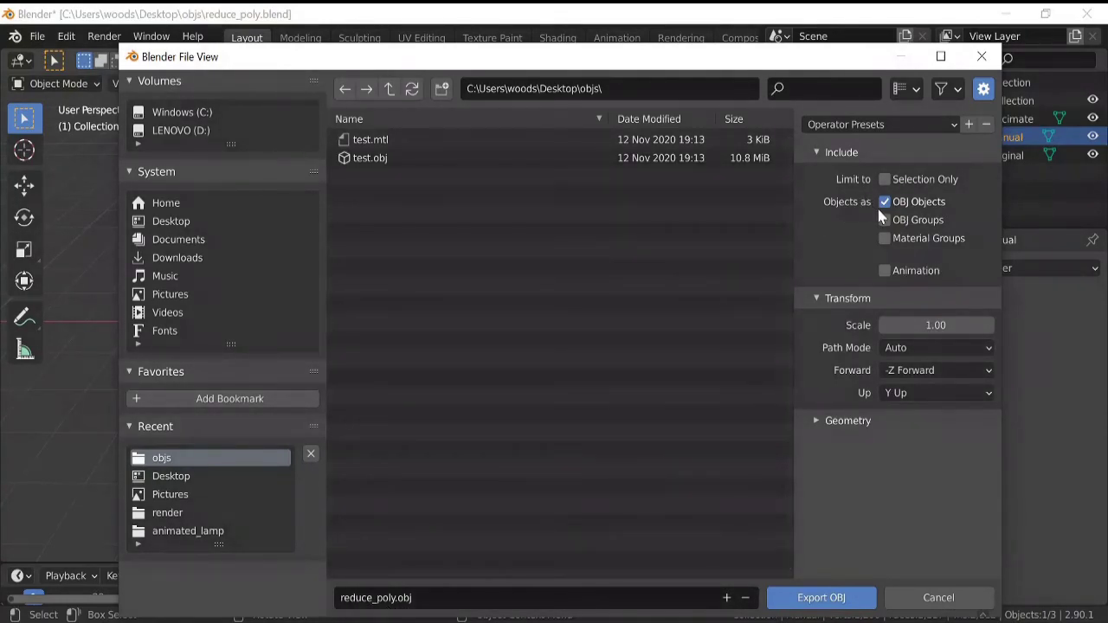
left_click(870, 596)
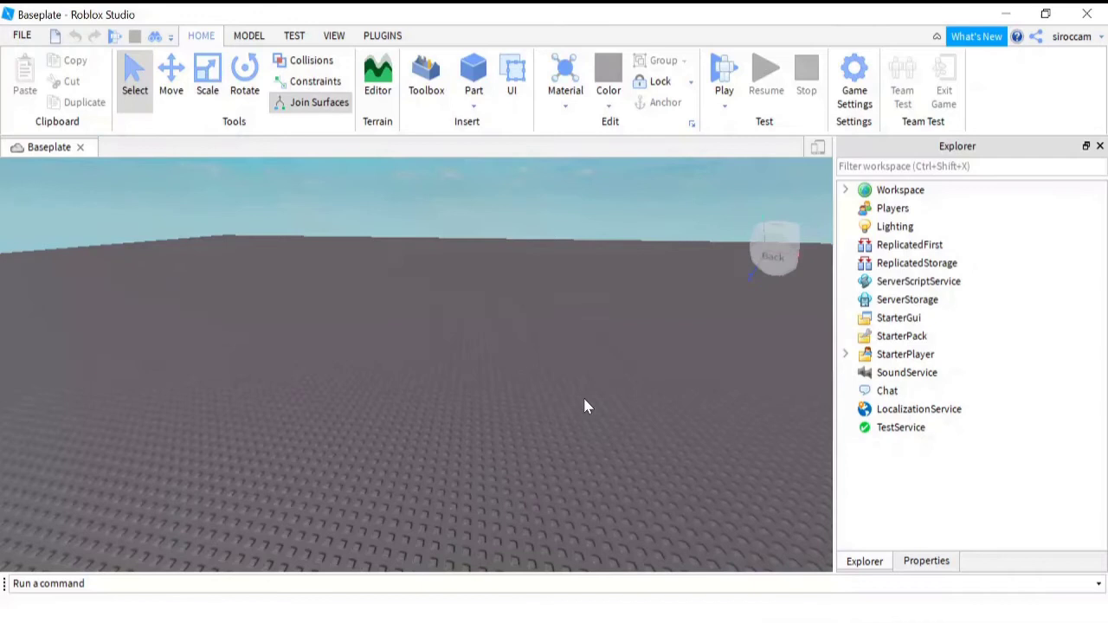
- Insert a new MeshPart into the Workspace and show its properties
left_click(940, 190)
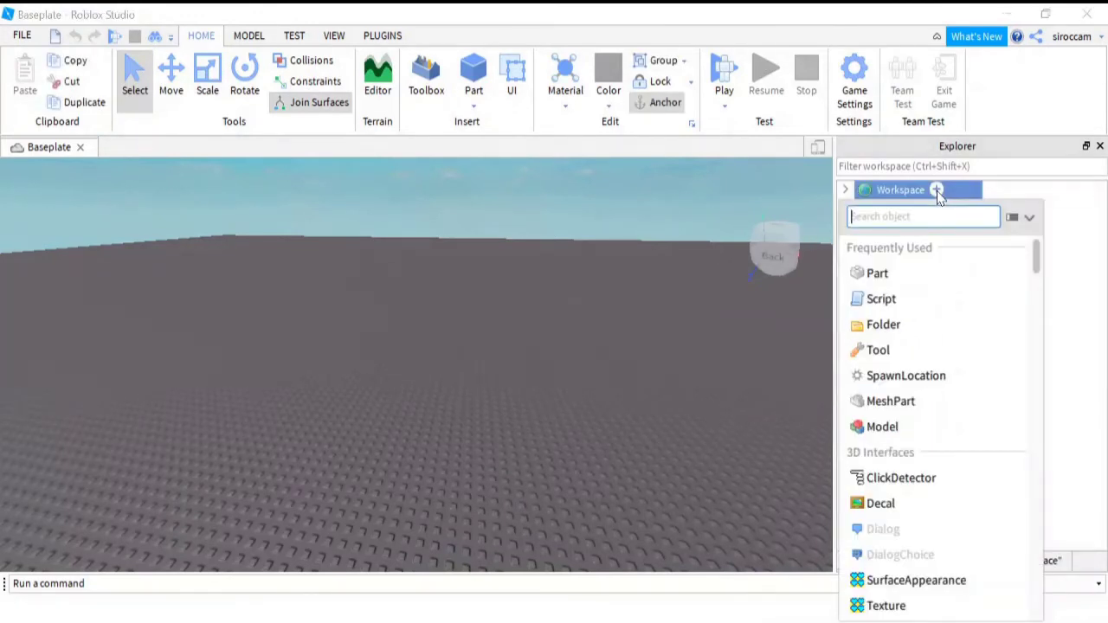
left_click(908, 401)
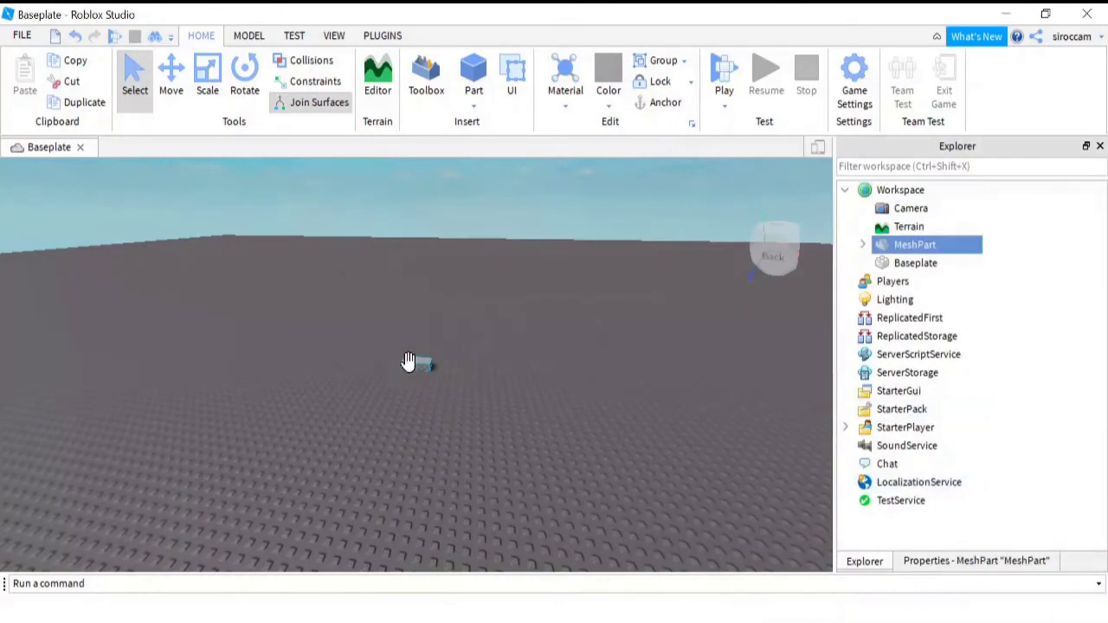
left_click(916, 560)
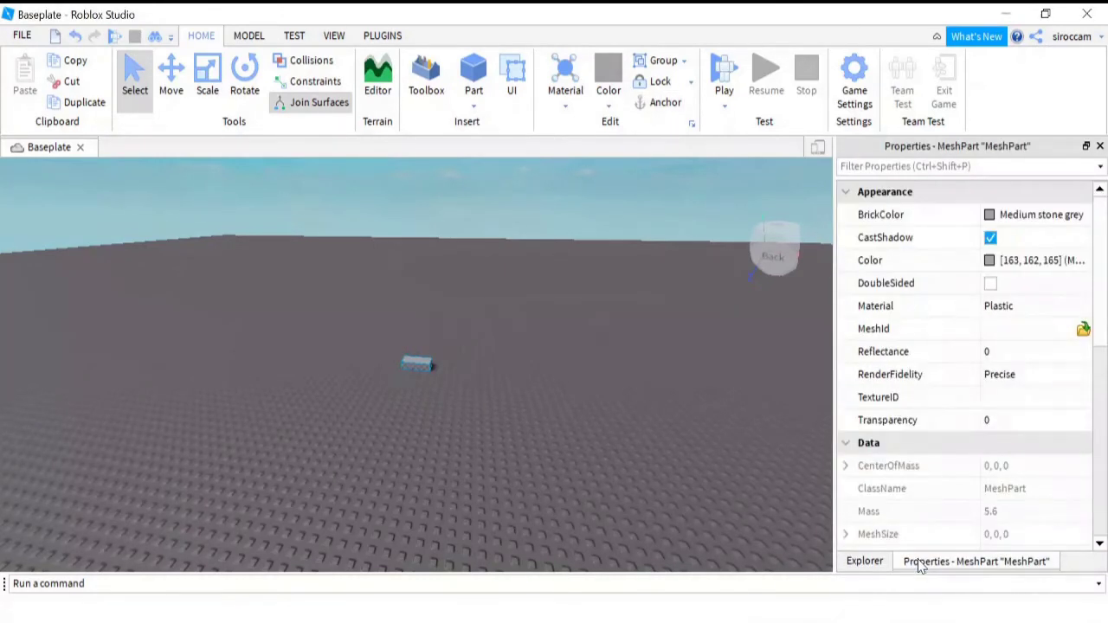
- Set the MeshPart's MeshId to objs/reduce_poly and keep the mesh's stored location
left_click(1083, 331)
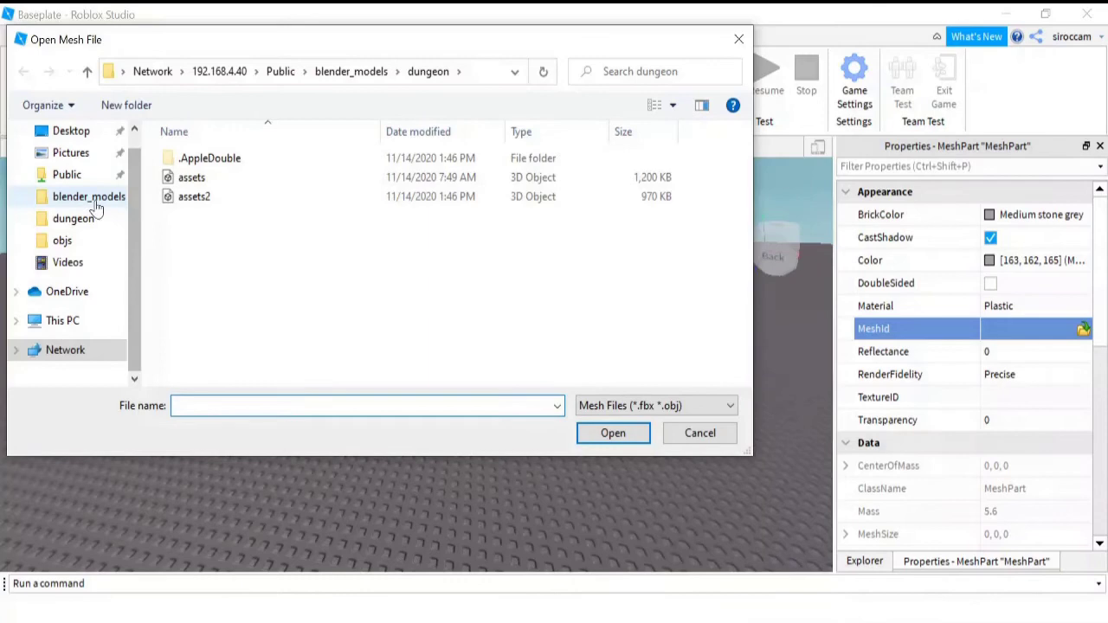
left_click(76, 241)
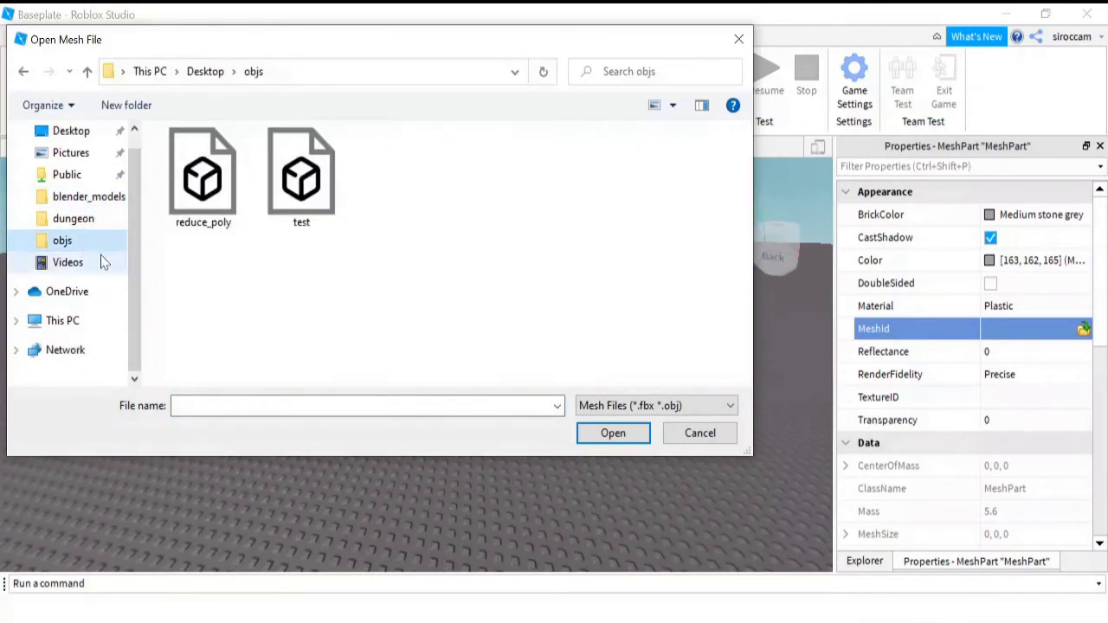
double_click(197, 187)
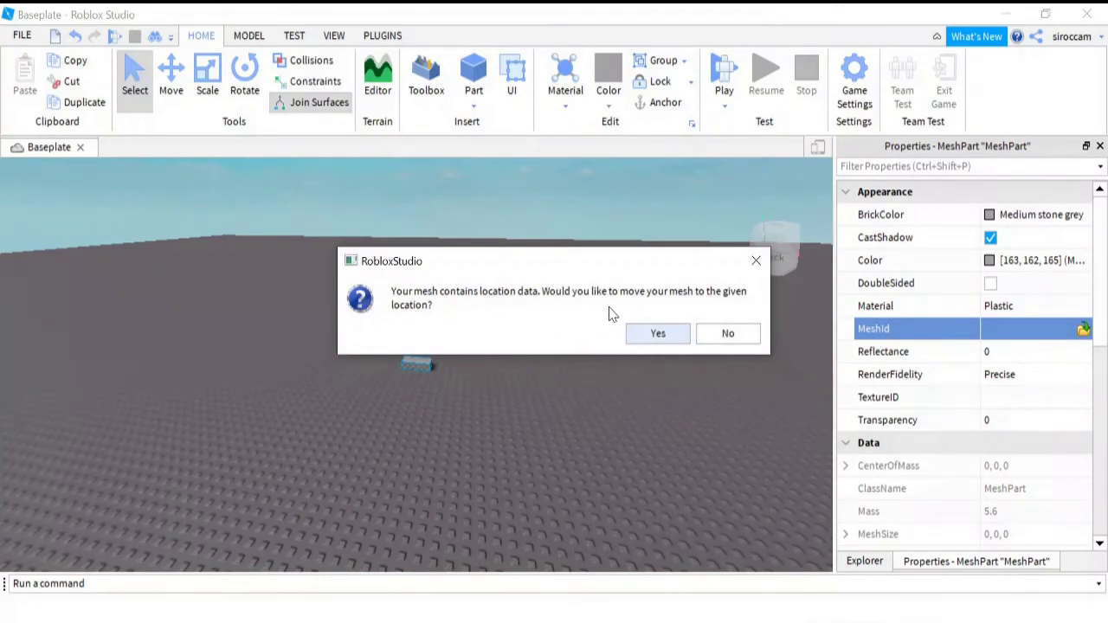
left_click(672, 337)
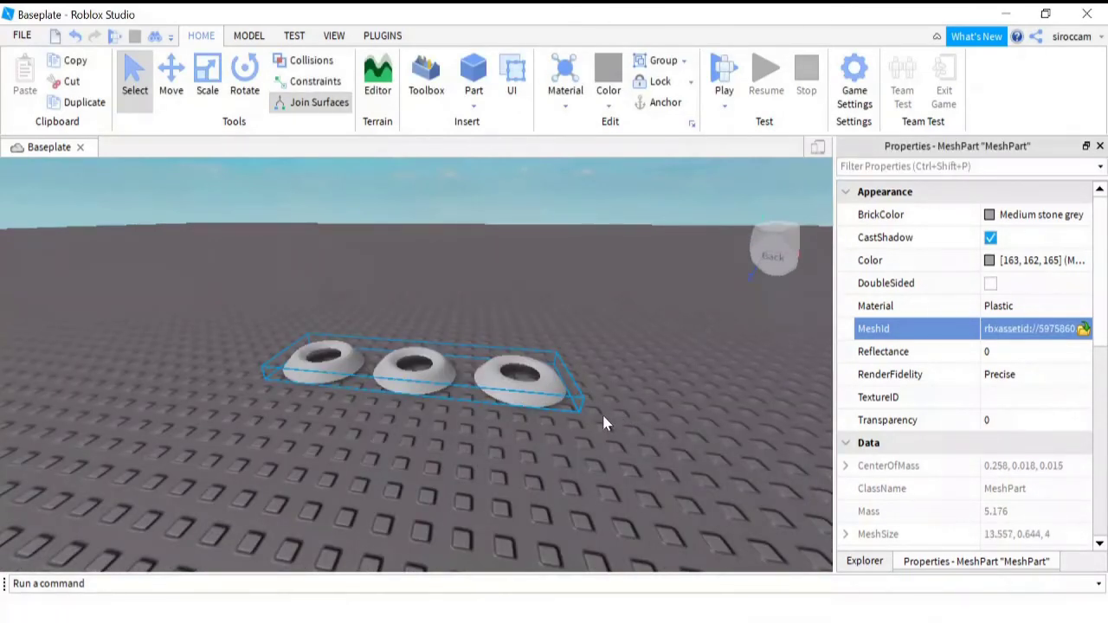
scroll(572, 468, "up", 3)
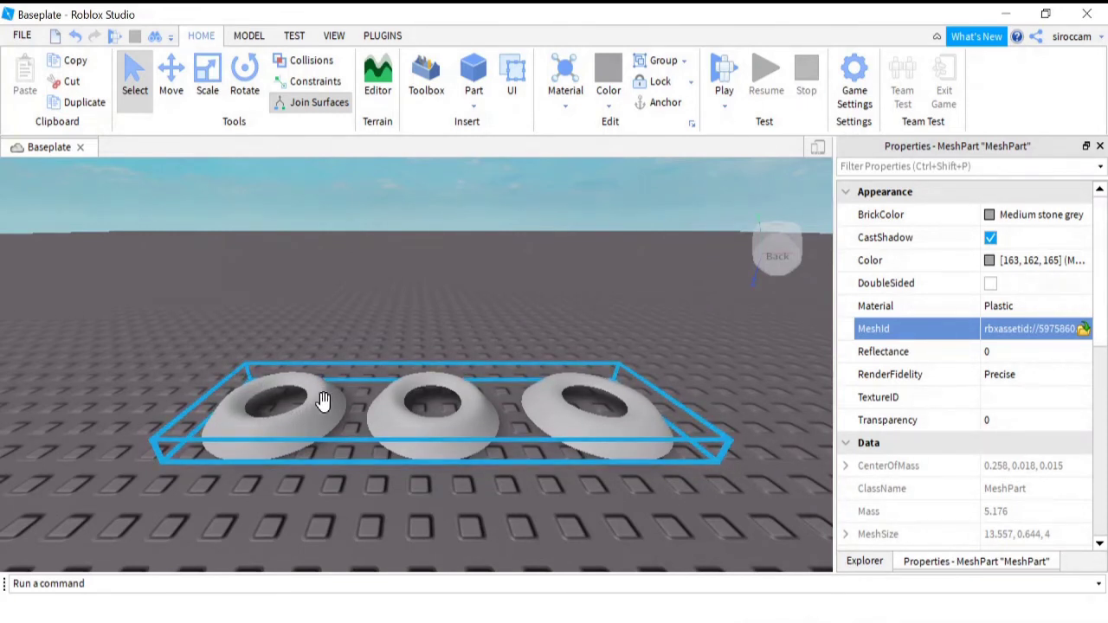
- Set the MeshPart's Color to pure red (255, 0, 0)
left_click(1035, 261)
left_click(990, 261)
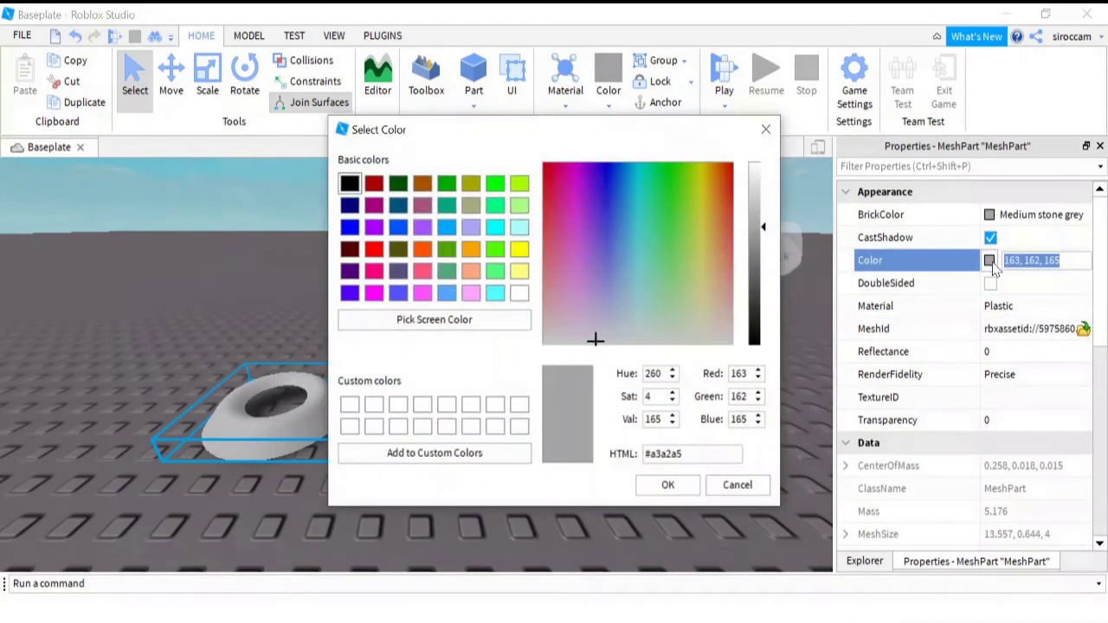
left_click(373, 249)
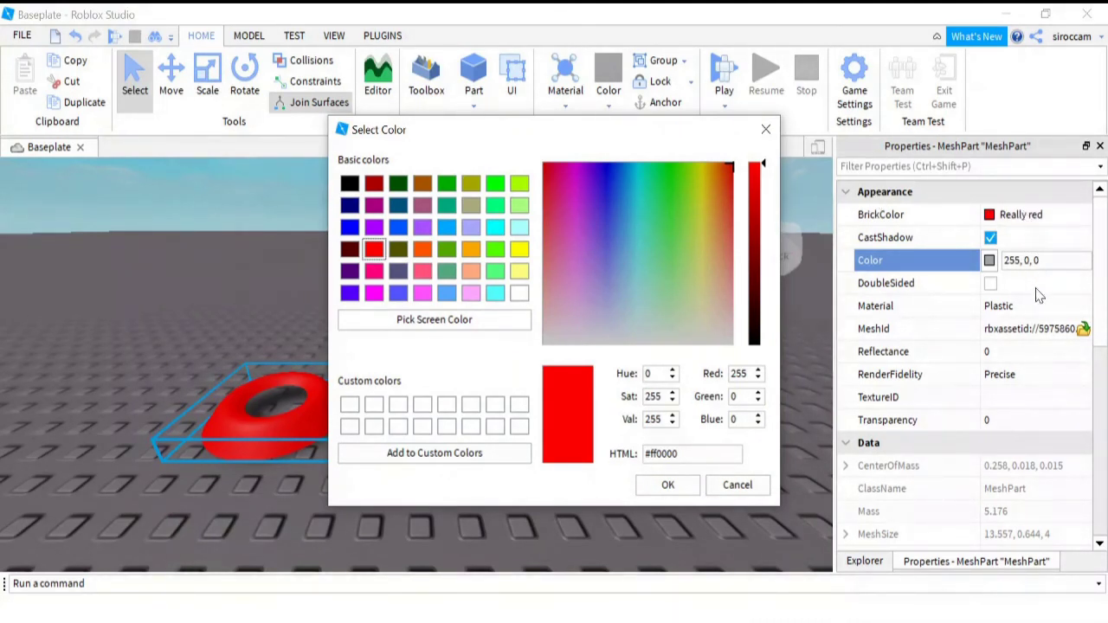
left_click(667, 485)
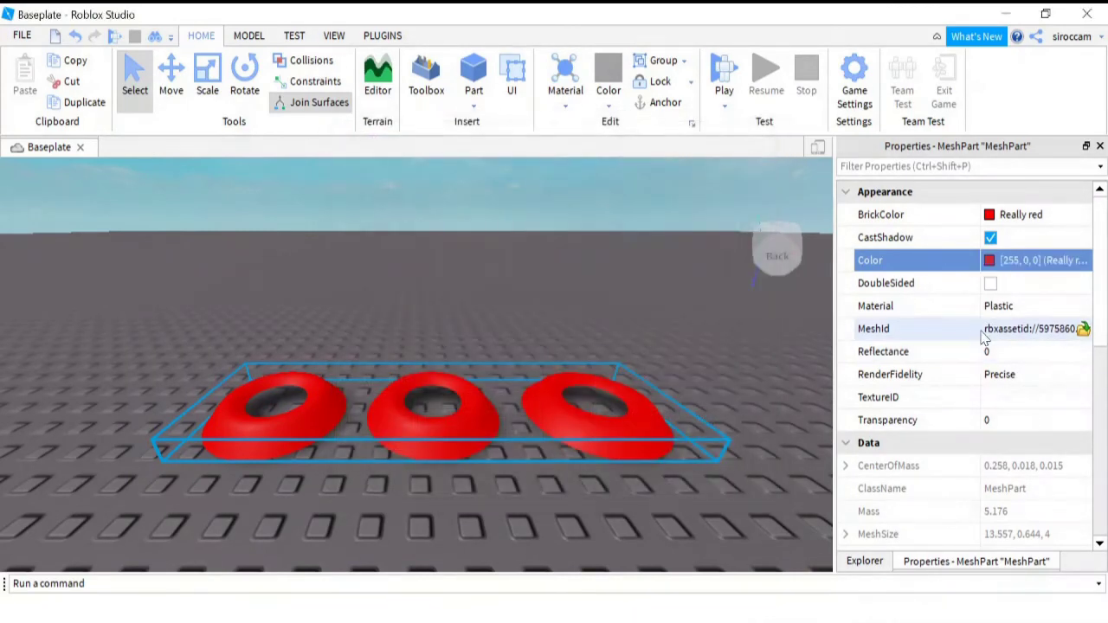
- Change the MeshPart's Material to Glass, trying Grass first
left_click(1038, 309)
left_click(1082, 305)
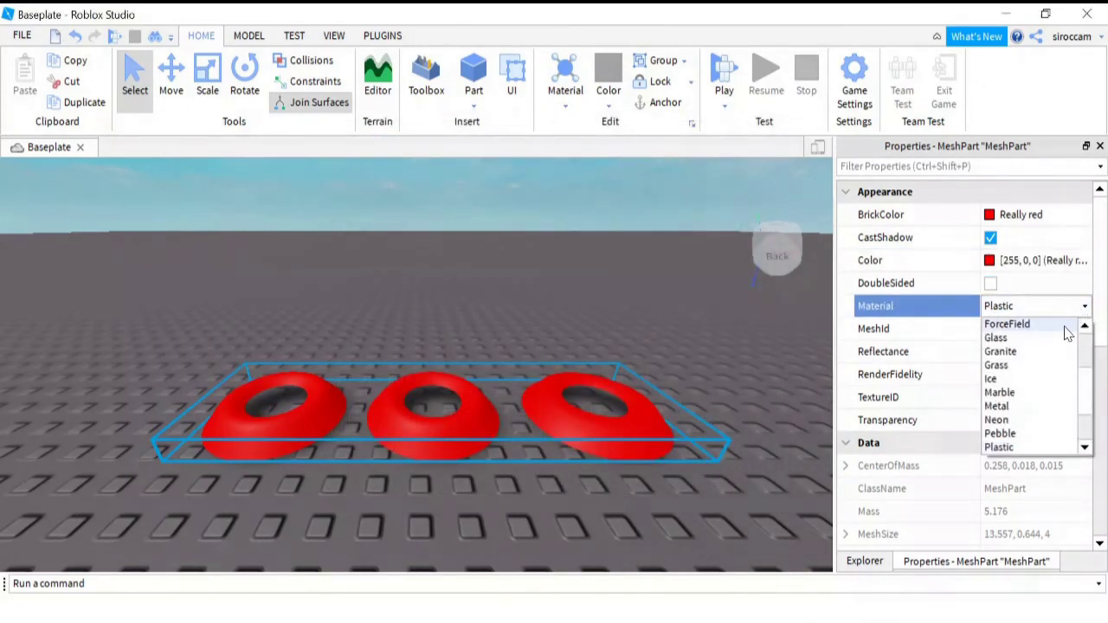
left_click(1046, 365)
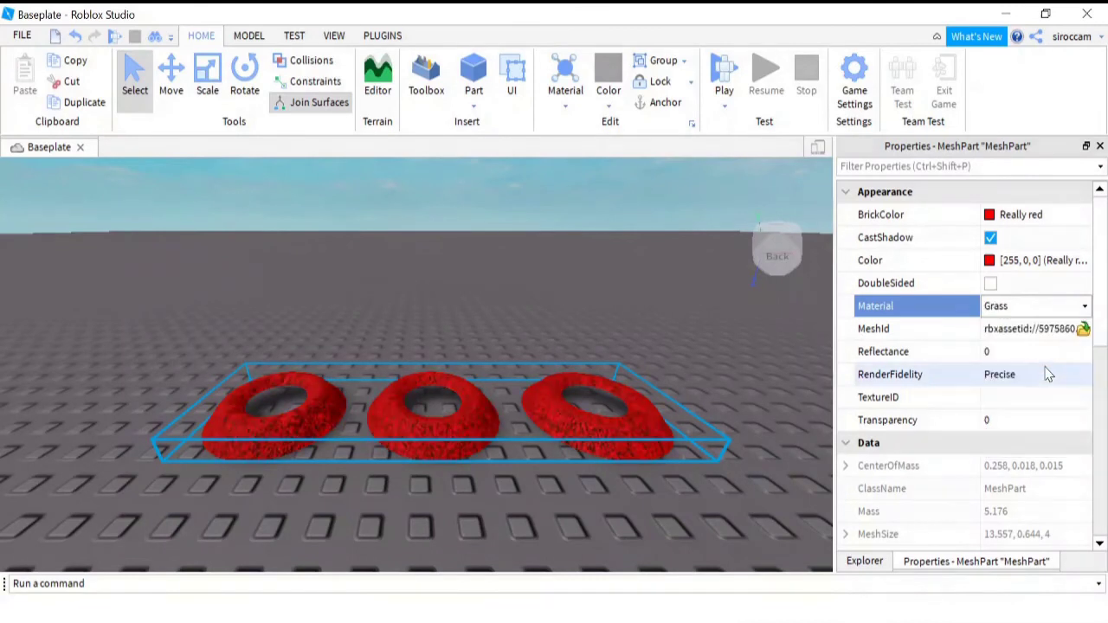
left_click(1084, 306)
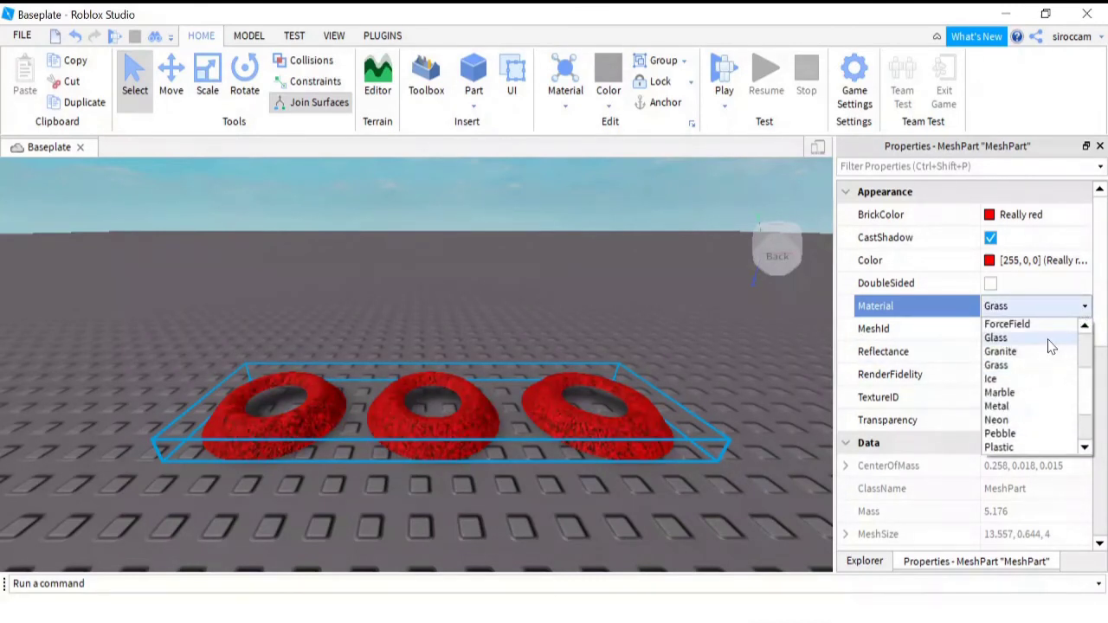
left_click(1004, 338)
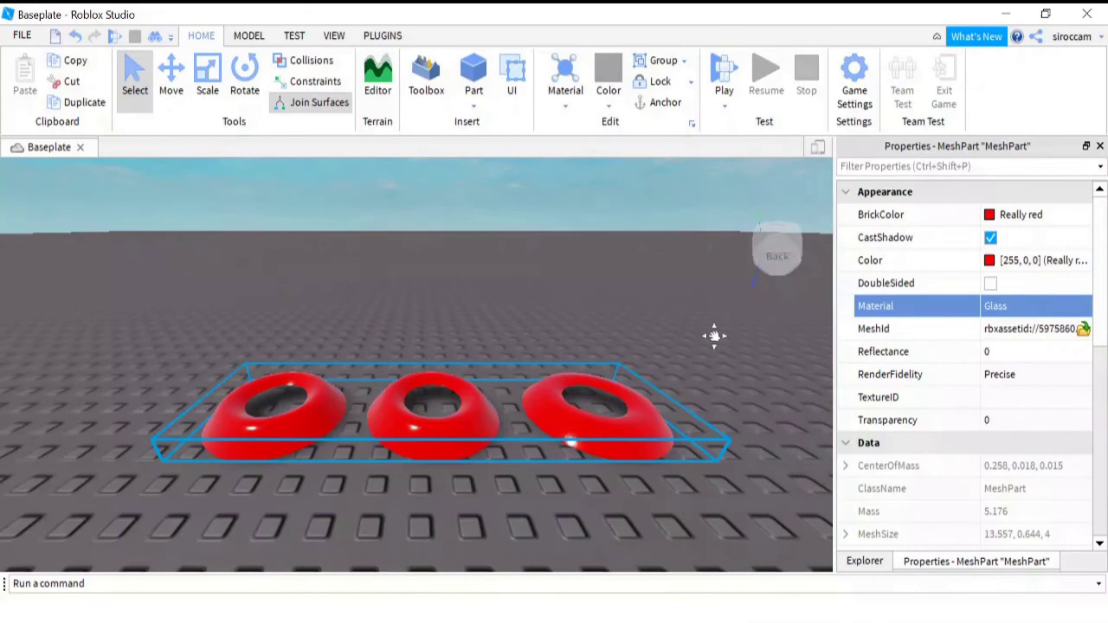
key("q")
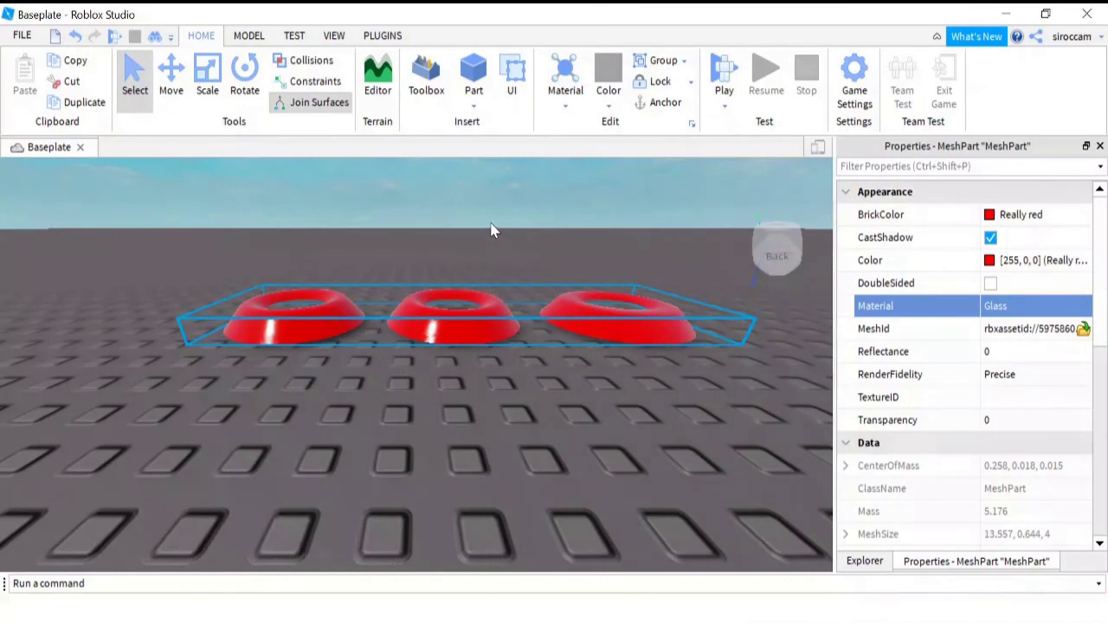
middle_click_drag(491, 231, 516, 226)
scroll(518, 235, "up", 5)
scroll(519, 230, "down", 4)
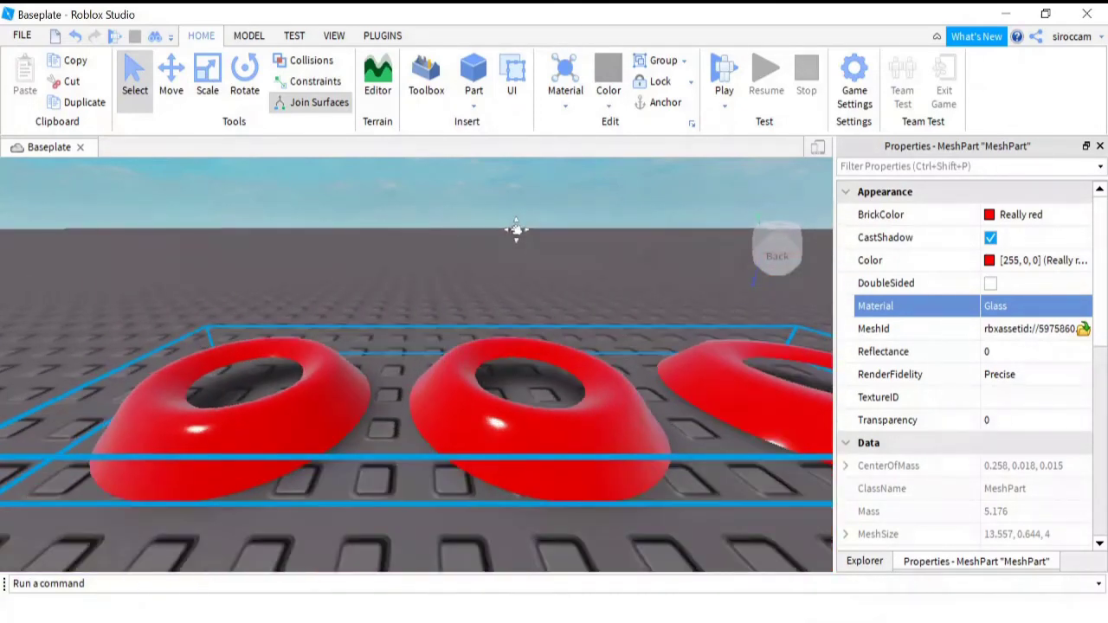
left_click(482, 266)
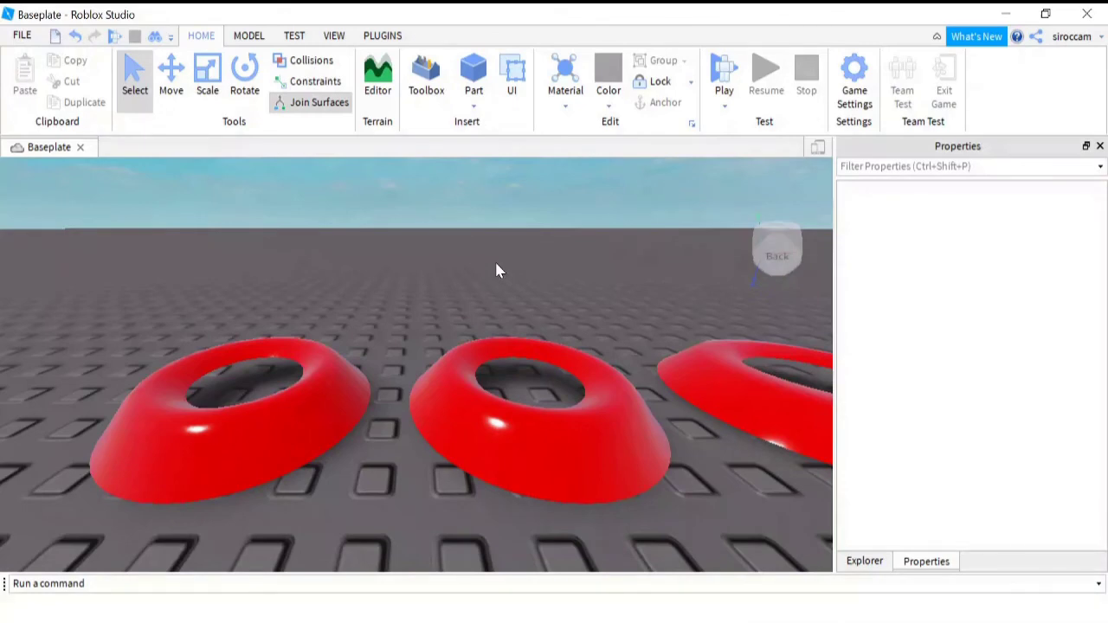
scroll(496, 271, "down", 6)
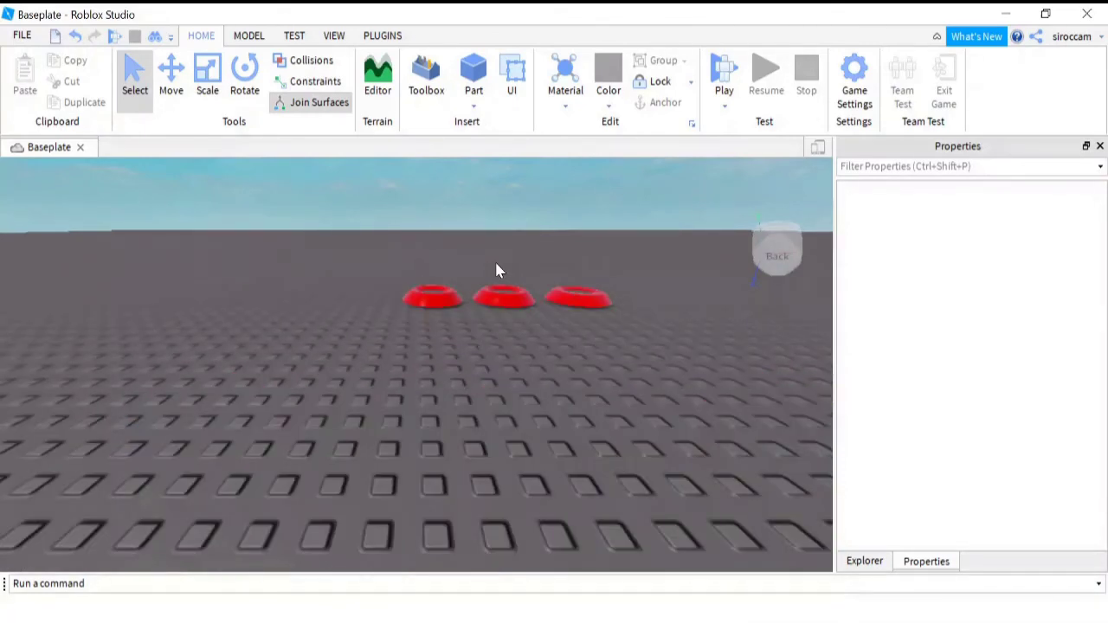
scroll(499, 271, "up", 6)
middle_click_drag(499, 271, 498, 263)
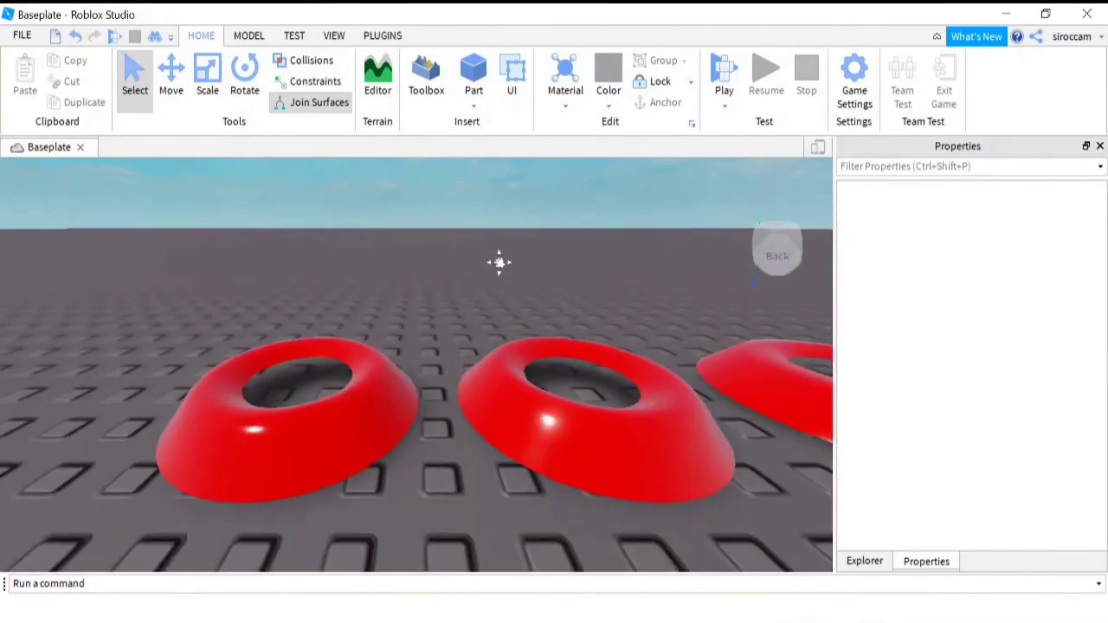
right_click_drag(498, 265, 500, 266)
scroll(496, 265, "down", 6)
scroll(494, 265, "up", 6)
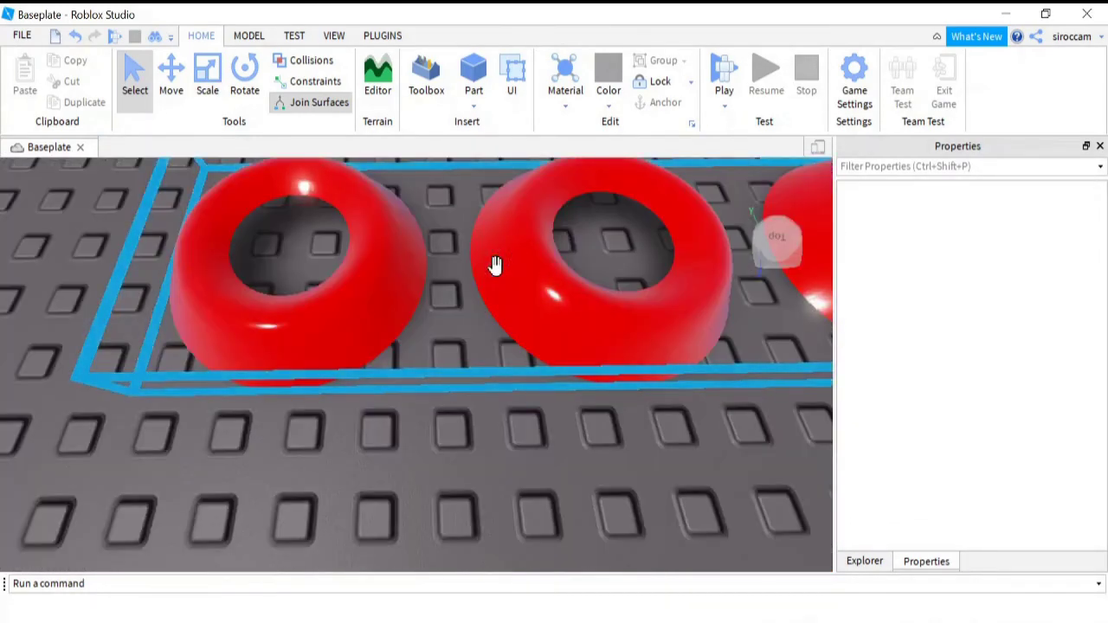
scroll(494, 265, "down", 6)
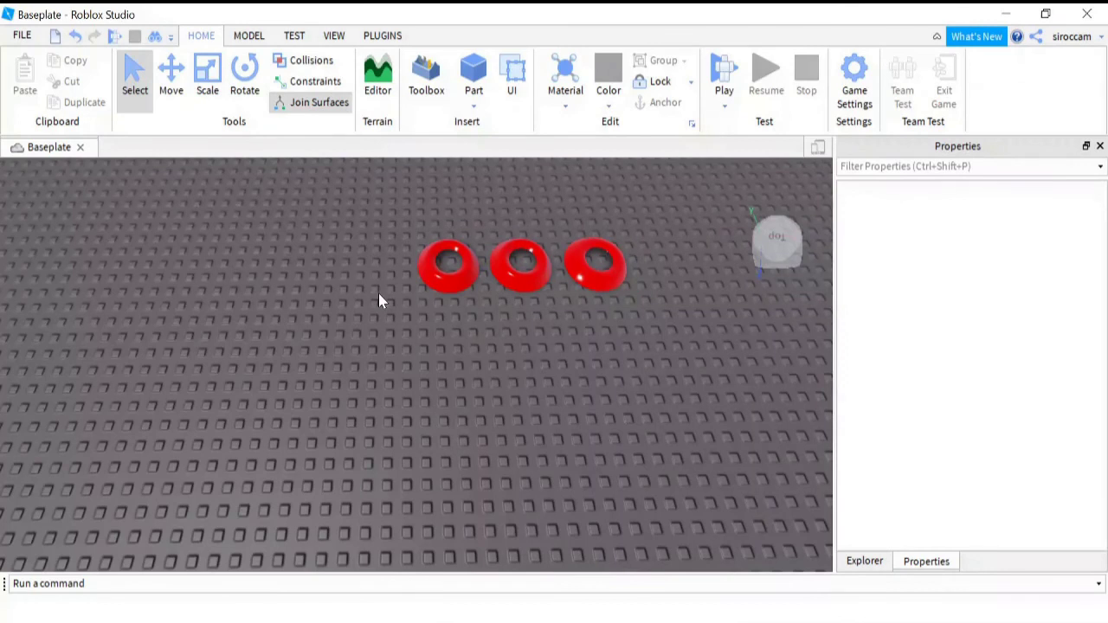